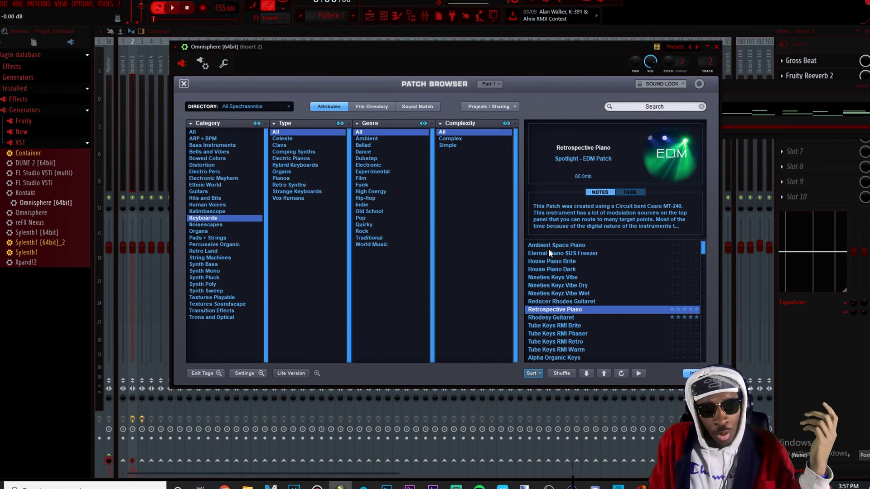
Move the Channel Rack clear of the mixer's effect slots and reopen the Omnisphere instrument from it.
left_click(750, 86)
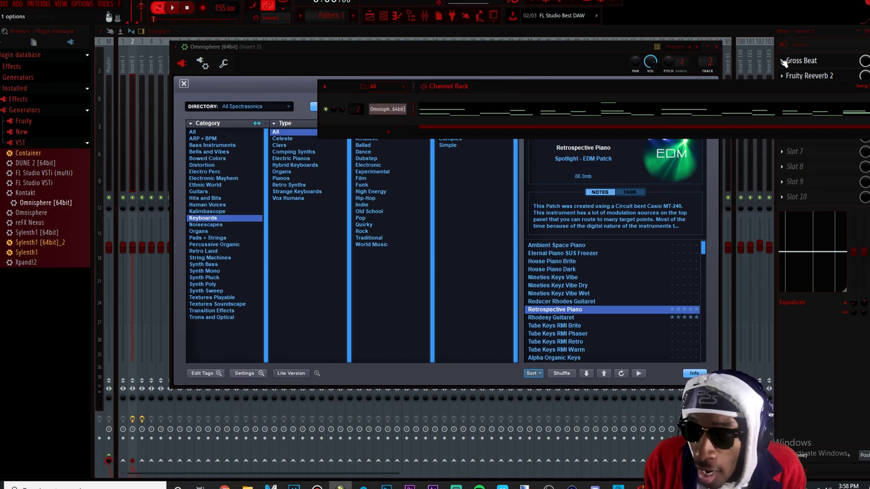
left_click(801, 31)
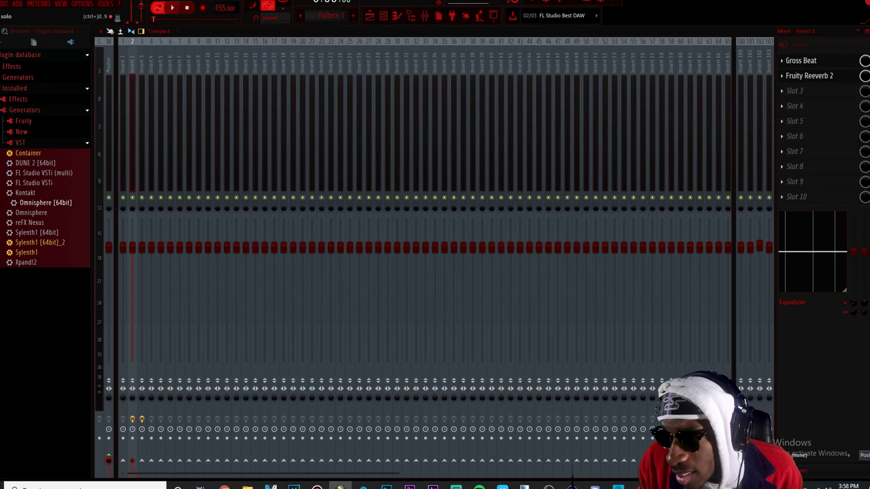
left_click(383, 17)
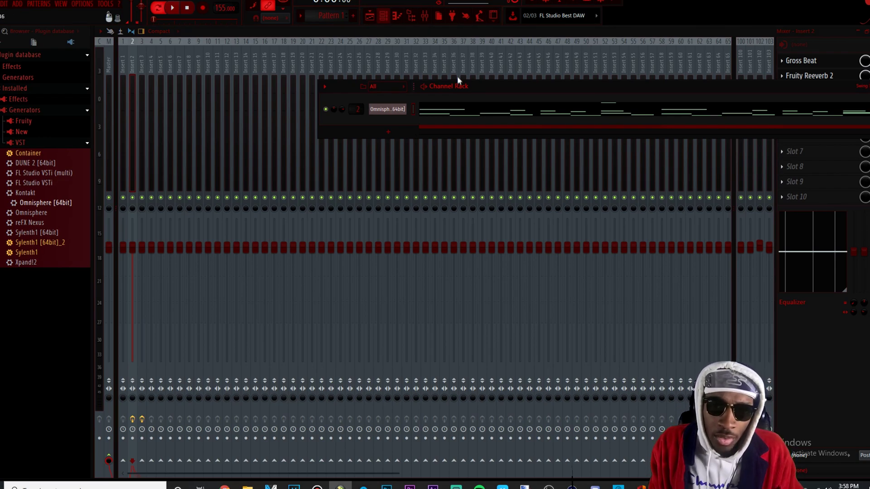
left_click_drag(458, 81, 224, 81)
left_click(191, 106)
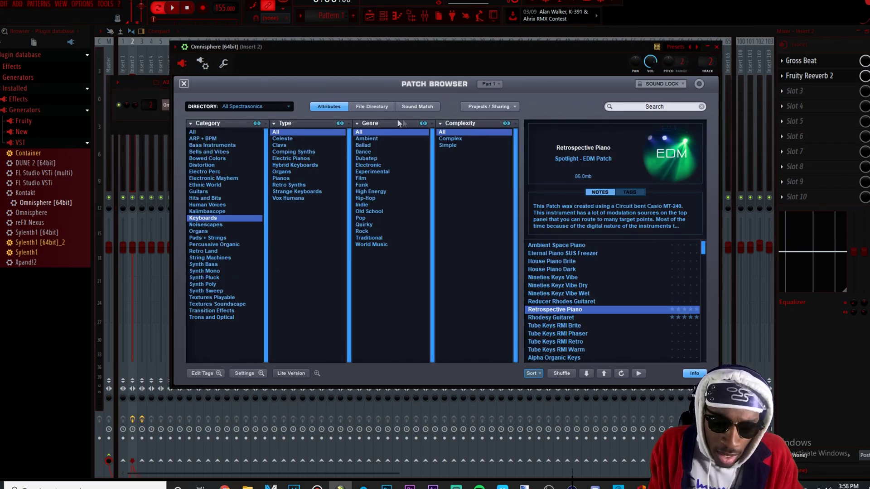
Play the Omnisphere melody in the piano roll to hear it, and stop playback.
key("space")
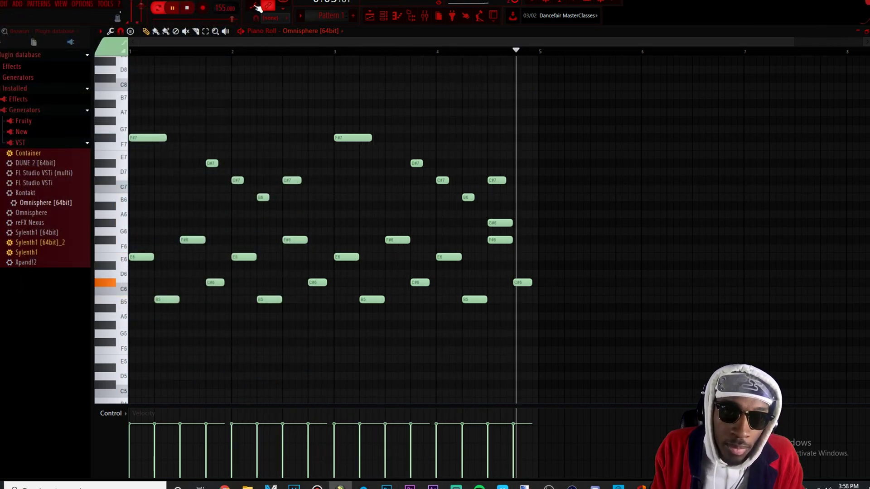
key("space")
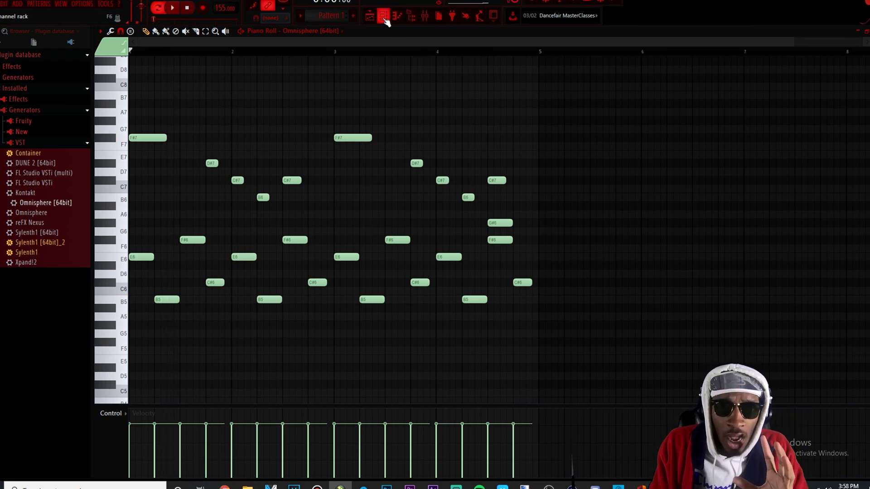
In Omnisphere's arpeggiator for Retrospective Piano, turn off steps 2 and 5 and set the range to 2 octaves.
left_click(385, 18)
left_click(181, 105)
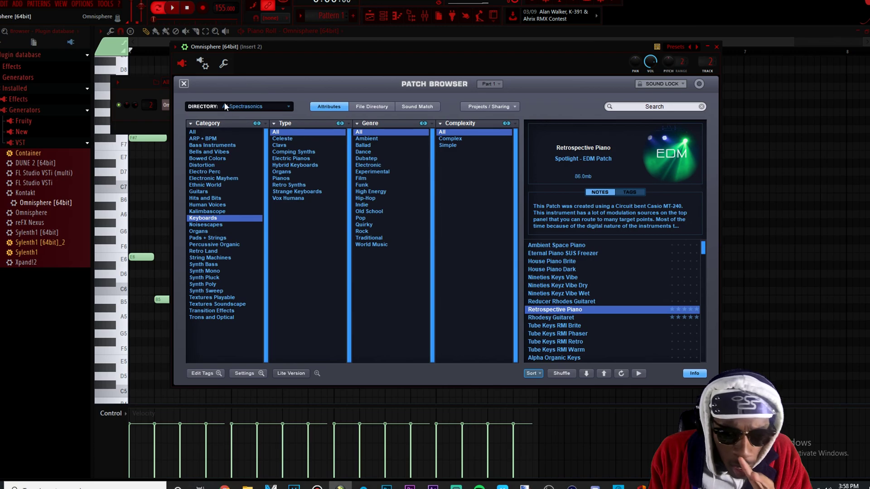
left_click(184, 83)
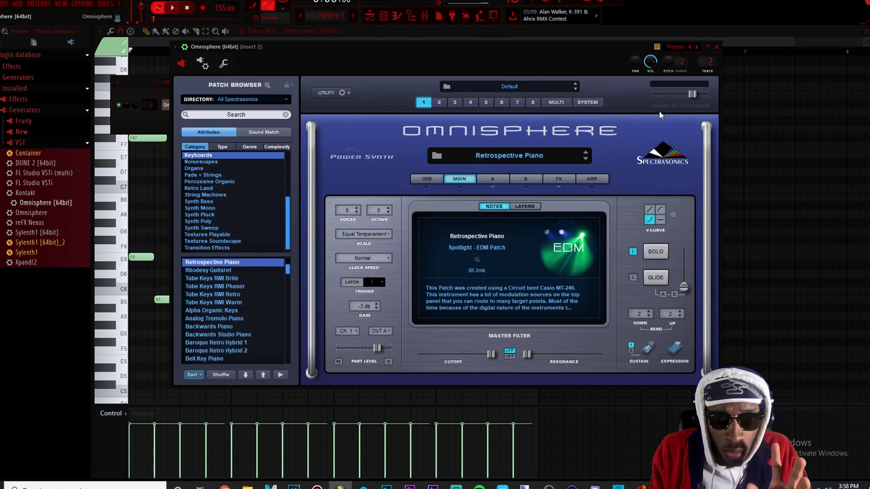
left_click(594, 181)
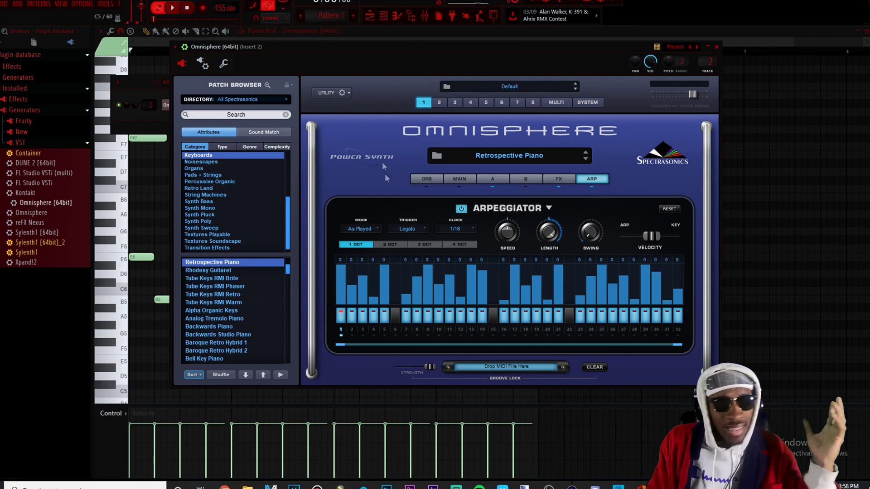
left_click(352, 315)
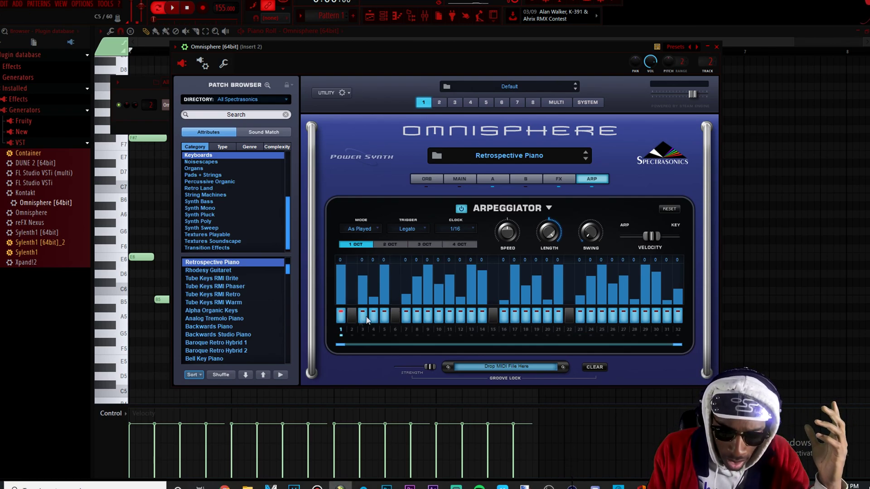
left_click(385, 314)
left_click(388, 242)
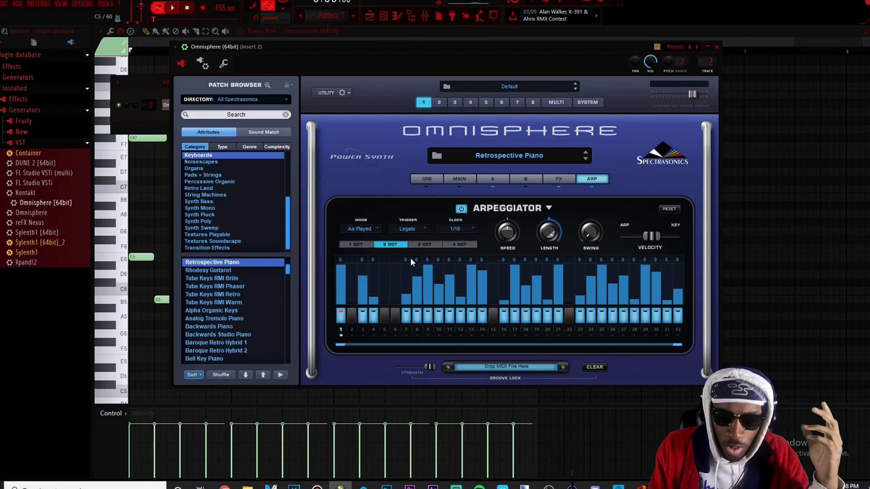
Lower Omnisphere's master output level while the arpeggiated pattern plays, and stop playback.
left_click(480, 19)
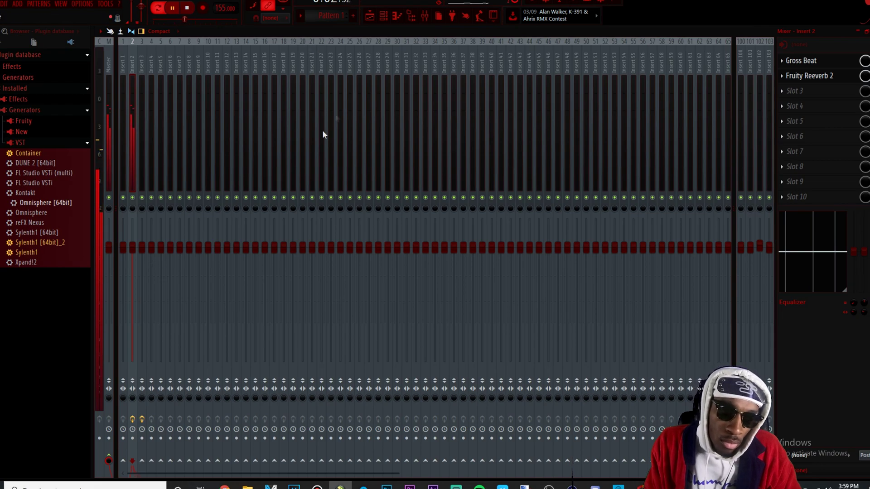
left_click(383, 16)
left_click(168, 106)
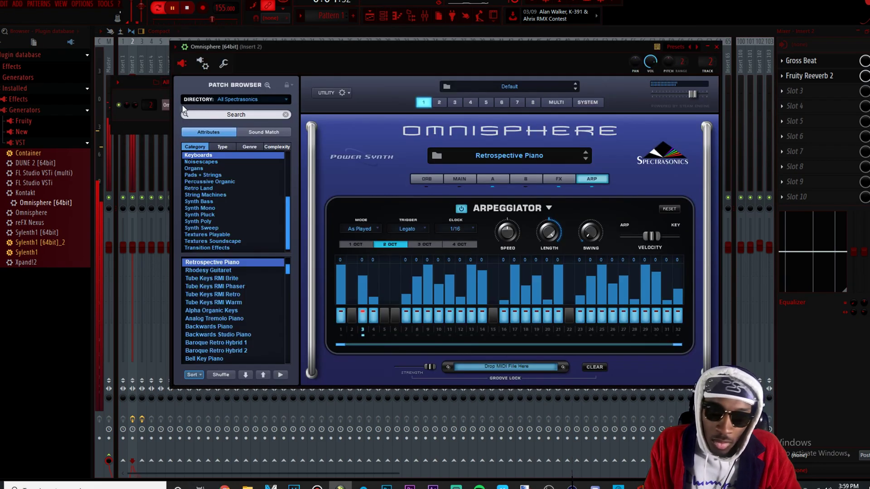
left_click_drag(684, 94, 673, 93)
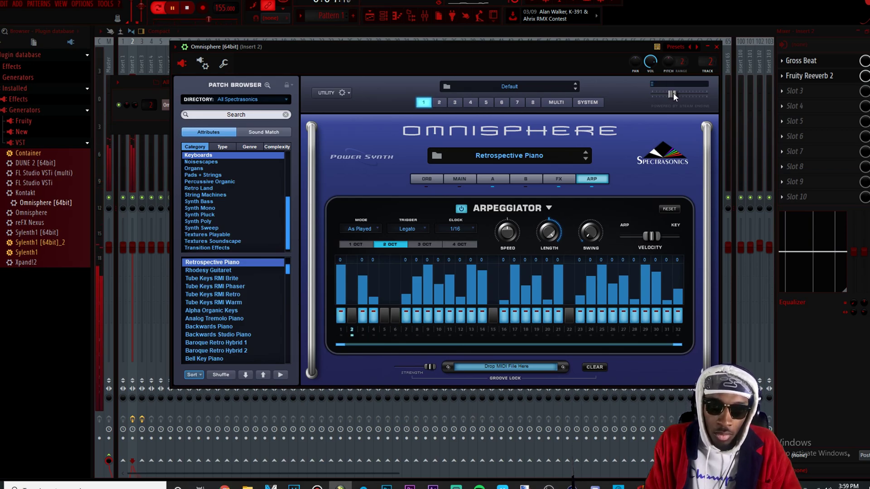
left_click(186, 8)
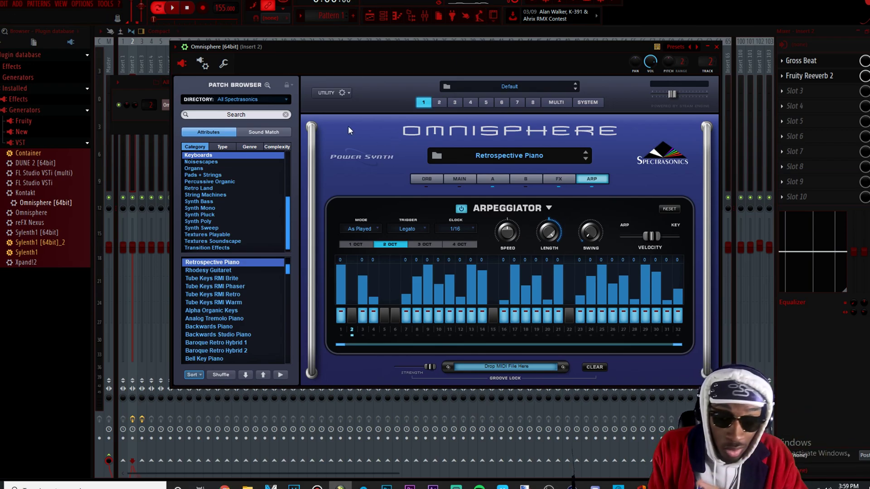
Load the Rhodesy Guitaret patch from the Keyboards category and audition the arpeggiated pattern with it.
left_click(469, 178)
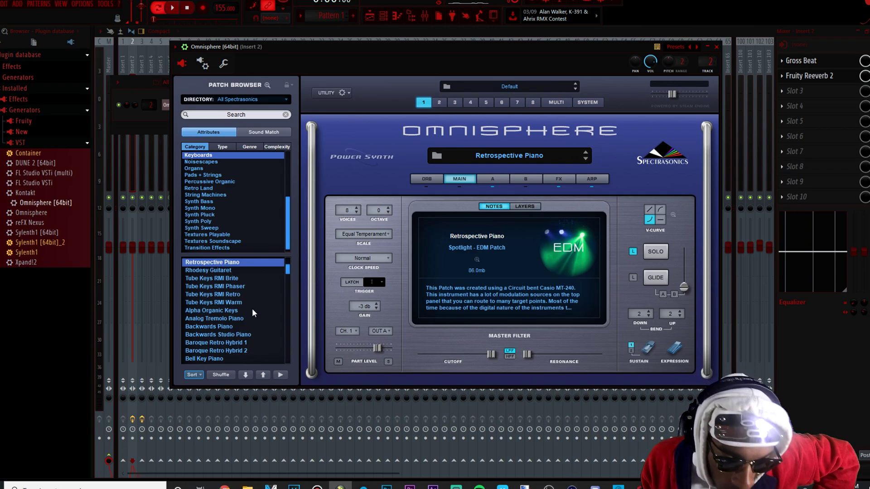
left_click(559, 262)
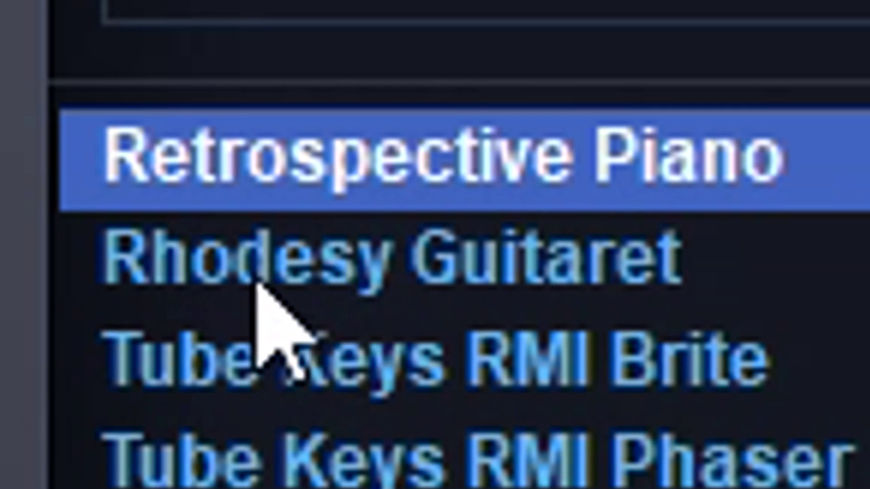
left_click(256, 283)
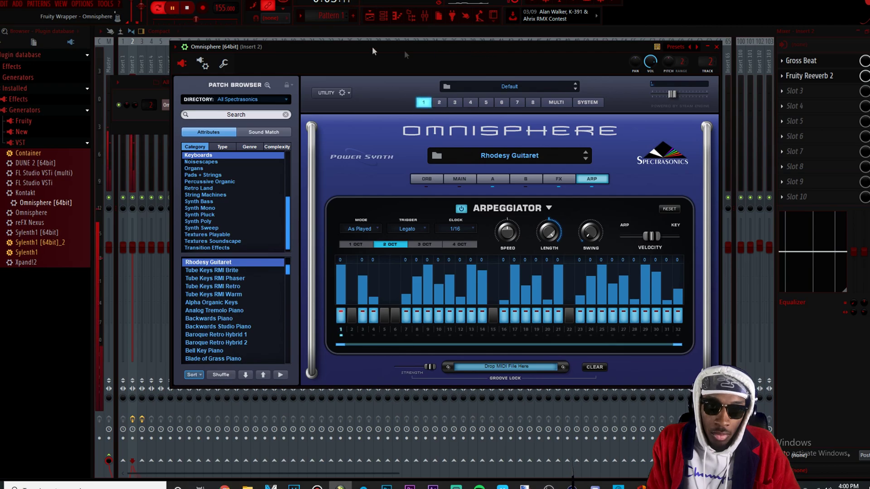
left_click(188, 10)
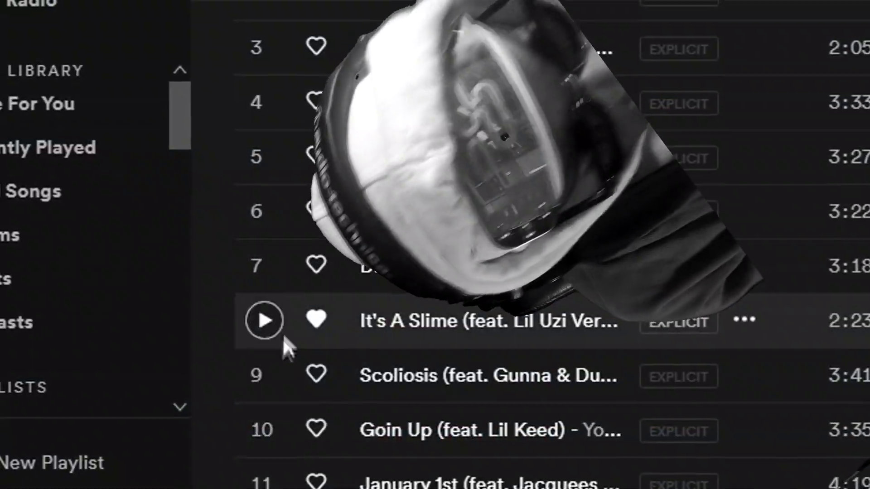
Play the track "It's A Slime" from the Spotify track list as a reference.
left_click(243, 330)
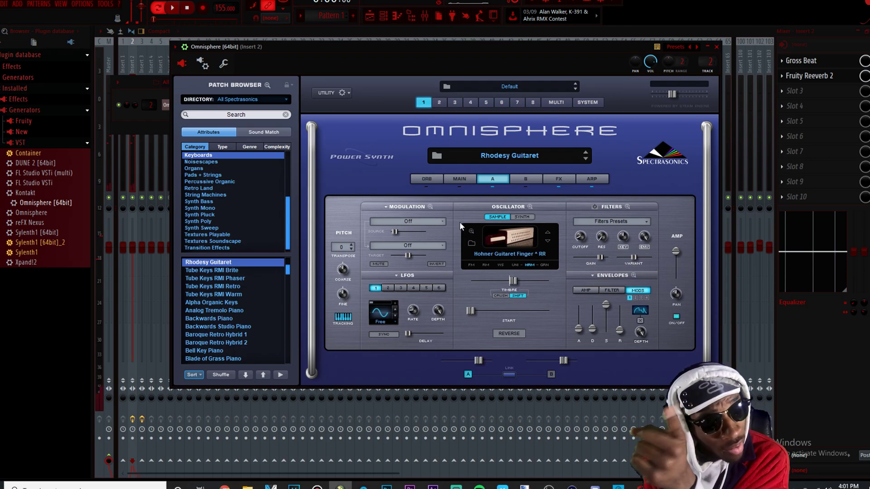
Adjust the Timbre Shift of Rhodesy Guitaret's layer A oscillator, trying values such as 0.542 and 0.482.
mouse_move(513, 281)
left_mouse_down()
mouse_move(531, 277)
mouse_move(510, 273)
left_mouse_up()
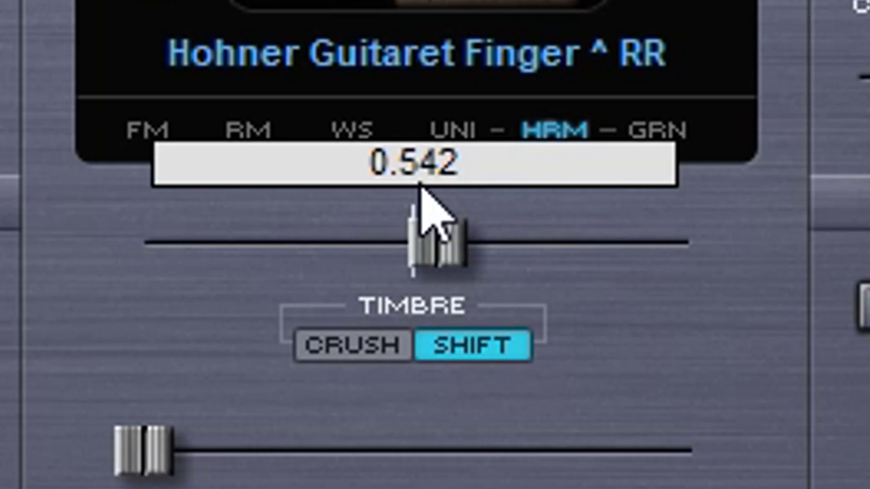
left_click_drag(420, 186, 396, 109)
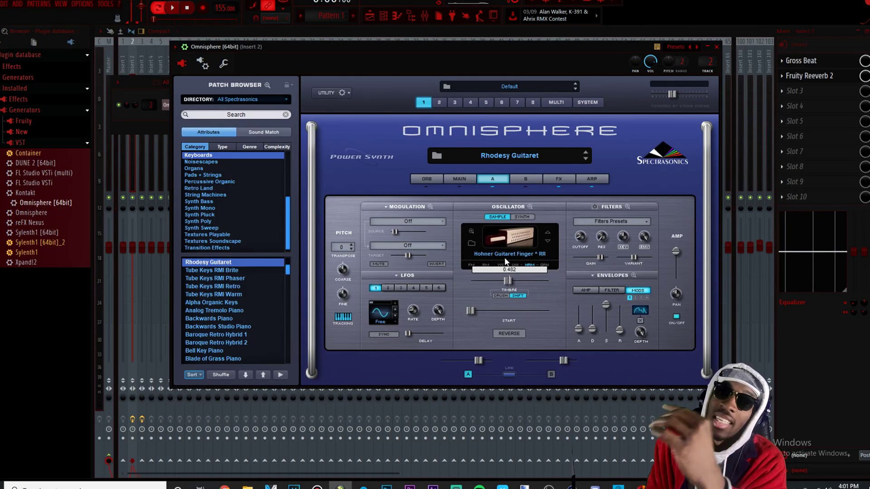
left_click_drag(506, 259, 506, 259)
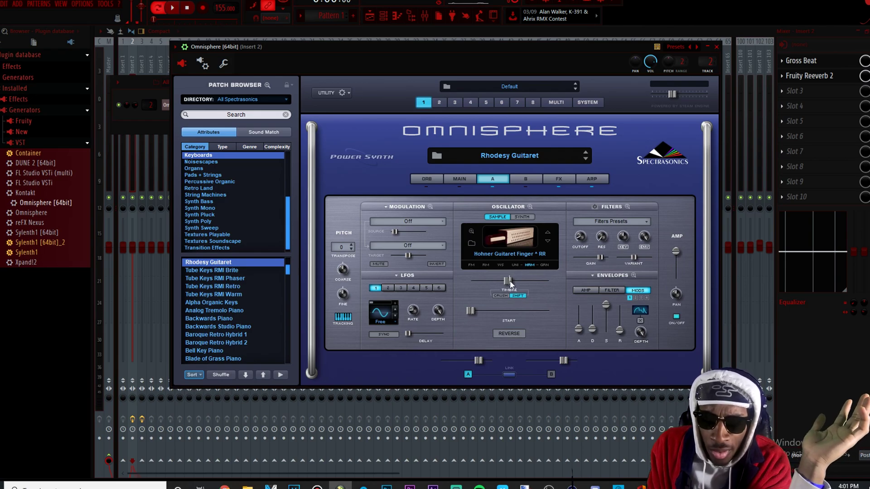
left_click_drag(508, 281, 516, 281)
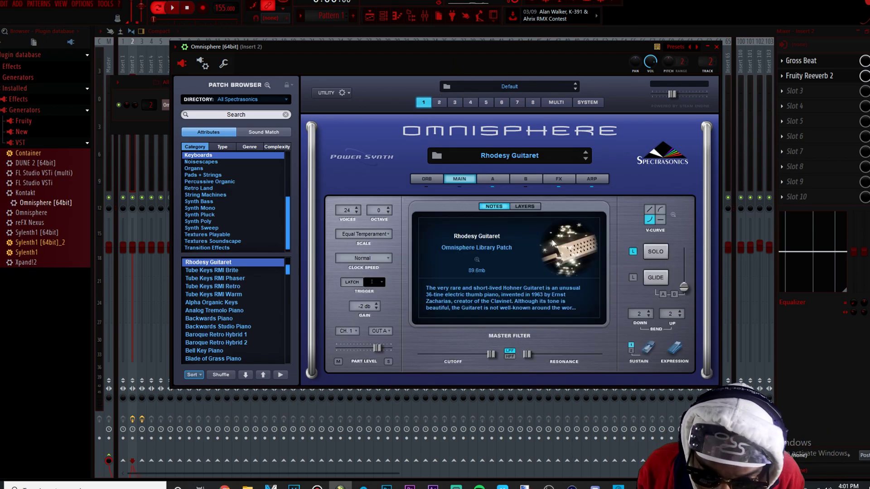
Load the Celeste - Ambient patch from the Keyboards category and return to the synth view.
left_click(550, 239)
left_click(552, 317)
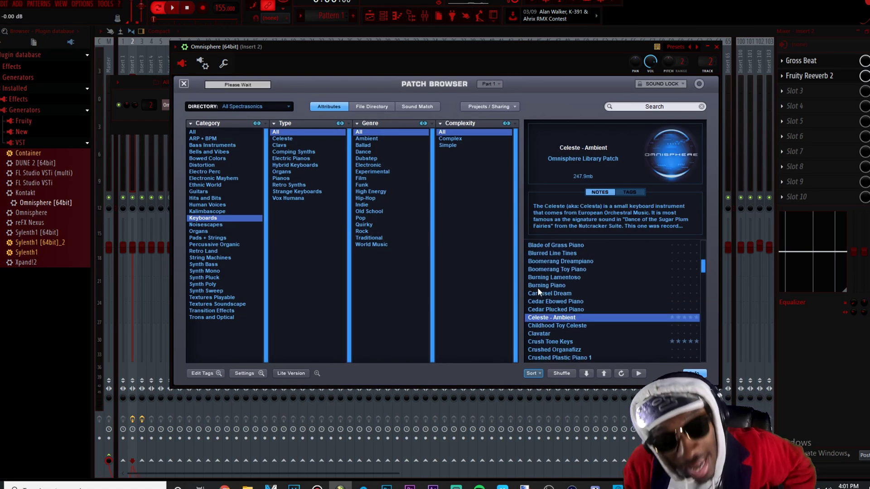
left_click(184, 84)
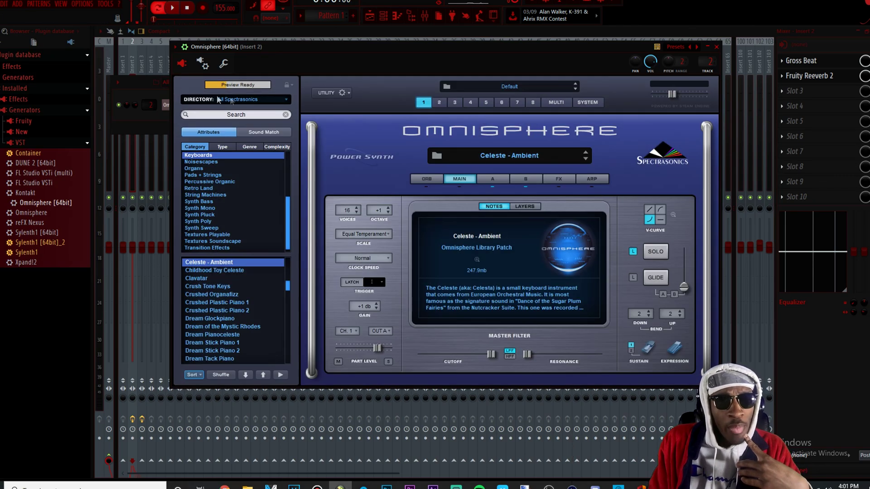
Audition Celeste - Ambient with its arpeggiator on and steps 2 and 5 off, setting the range to 2 octaves.
left_click(599, 181)
key("space")
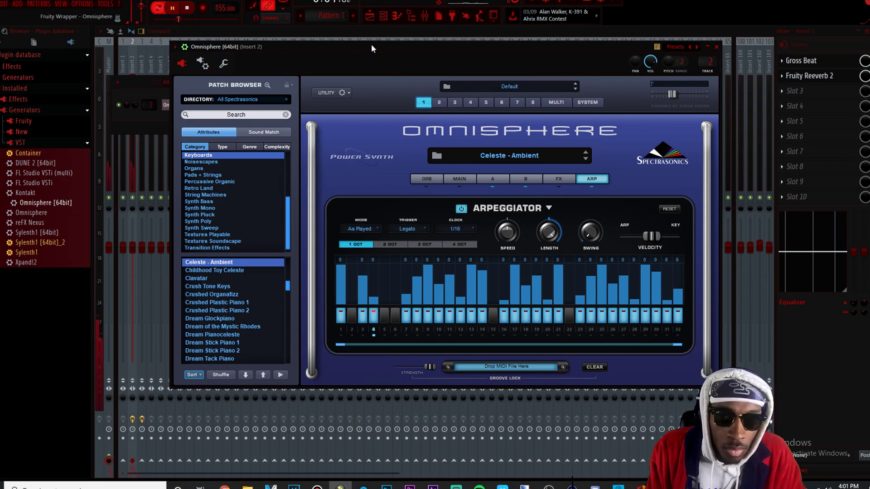
left_click(389, 244)
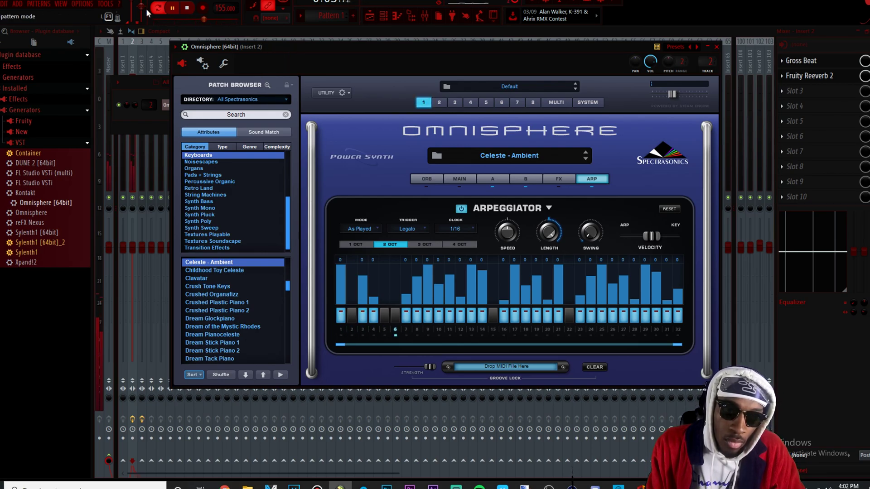
left_click(187, 11)
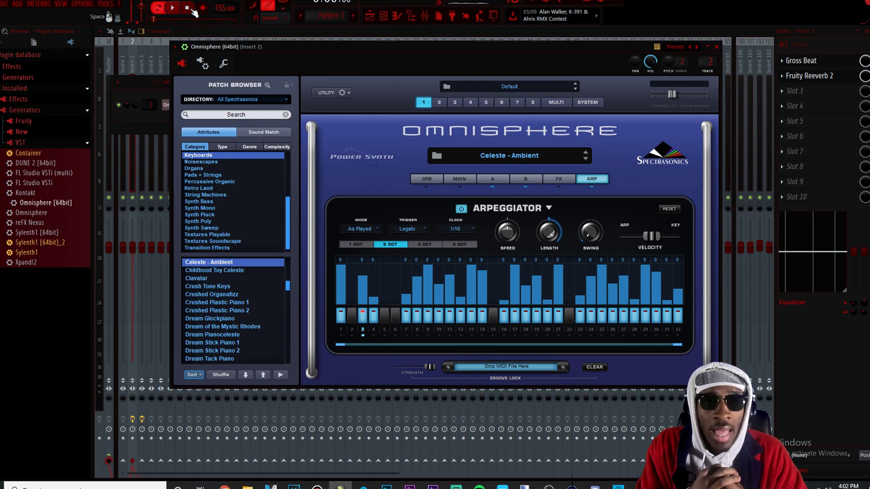
Load the Crush Tone Keys patch from the Keyboards category and return to the synth view.
left_click(510, 155)
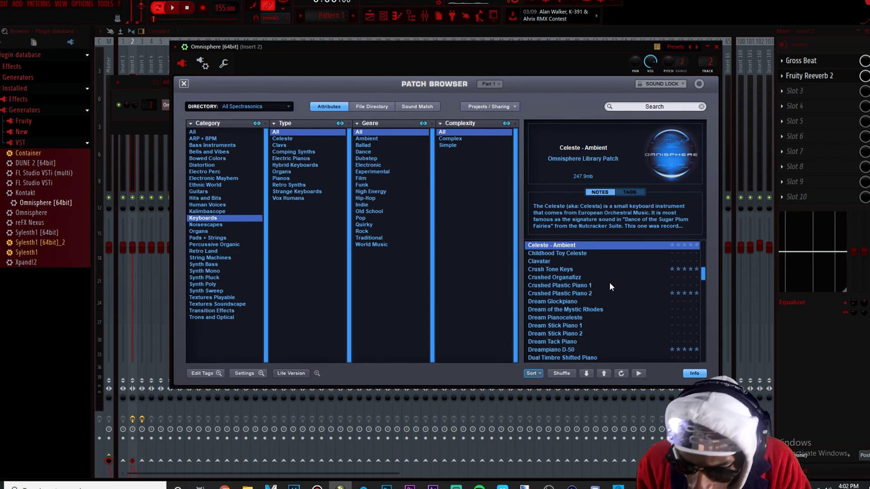
left_click(556, 269)
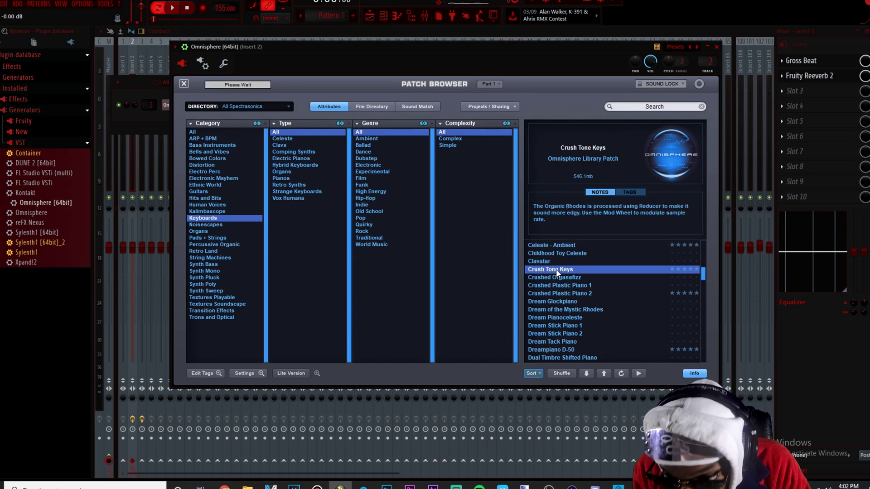
left_click(184, 84)
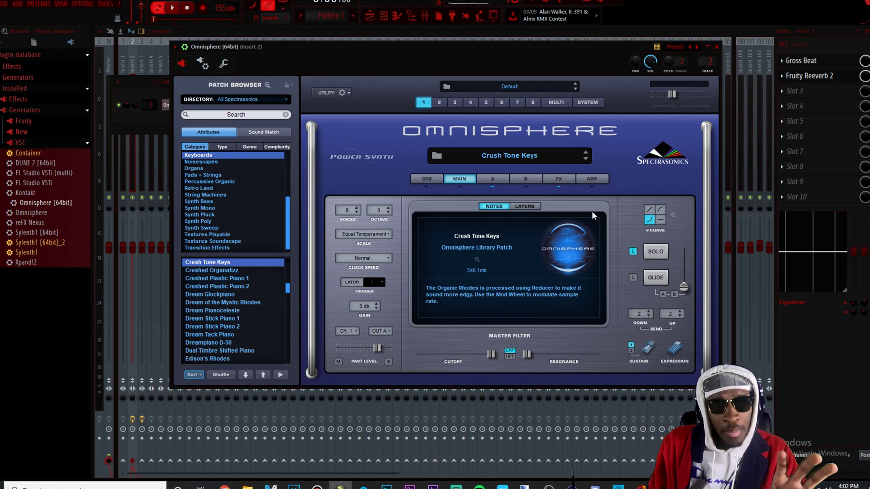
In the Crush Tone Keys arpeggiator, turn off steps 2 and 5 and set the range to 2 octaves.
left_click(599, 180)
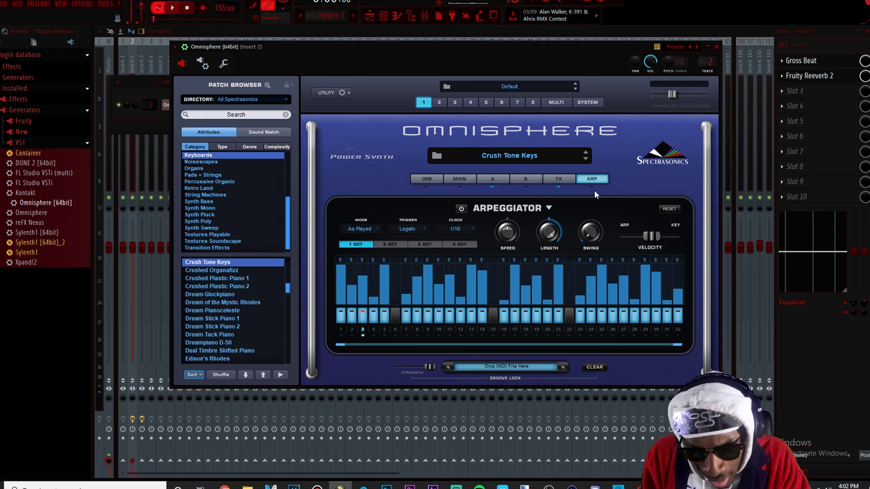
left_click(352, 315)
left_click(384, 316)
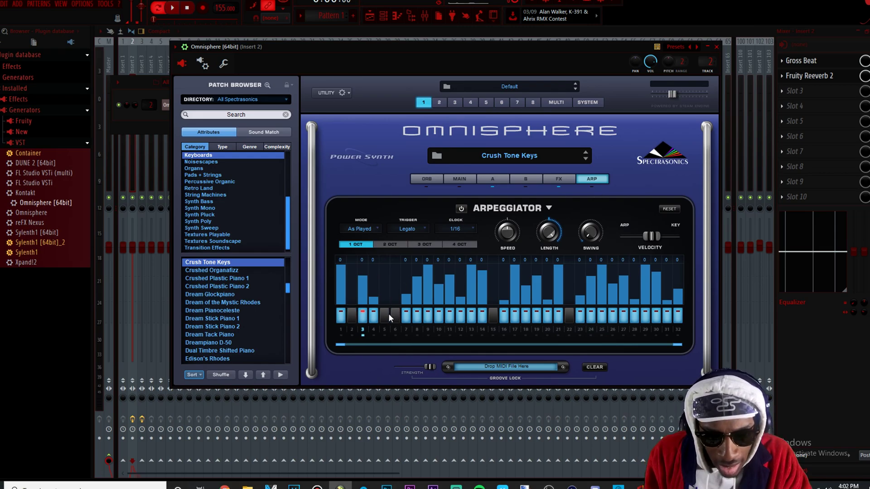
left_click(390, 244)
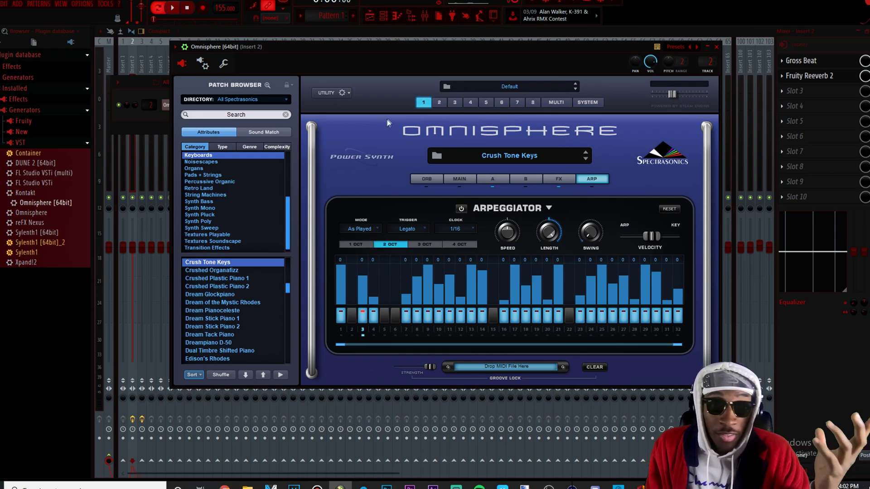
Play the Crush Tone Keys arpeggio, and close the synth window to audition it again from the mixer.
left_click(173, 9)
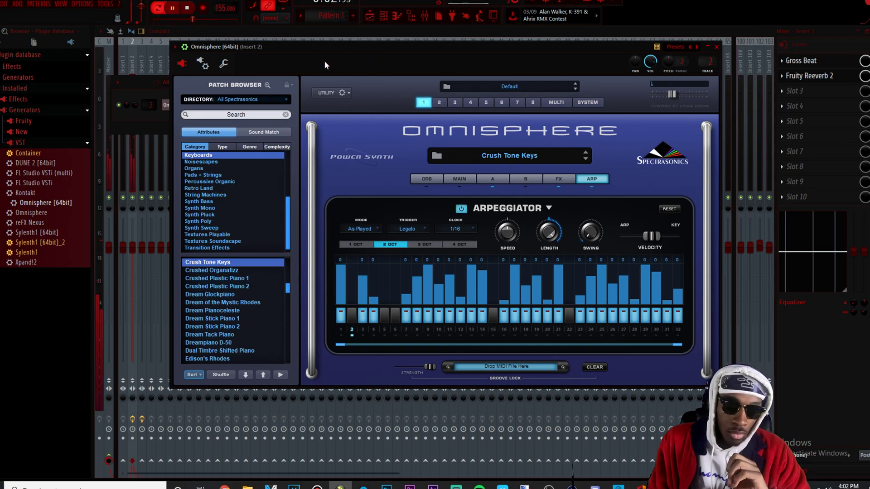
left_click(188, 9)
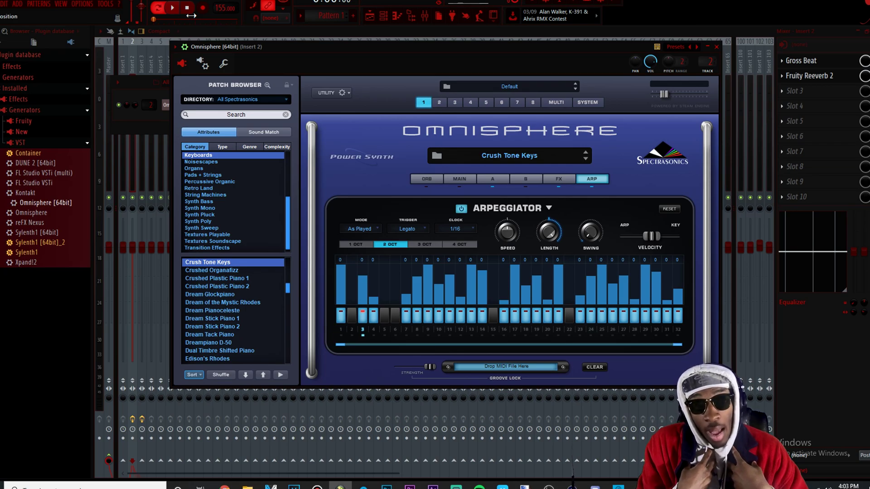
key("Escape")
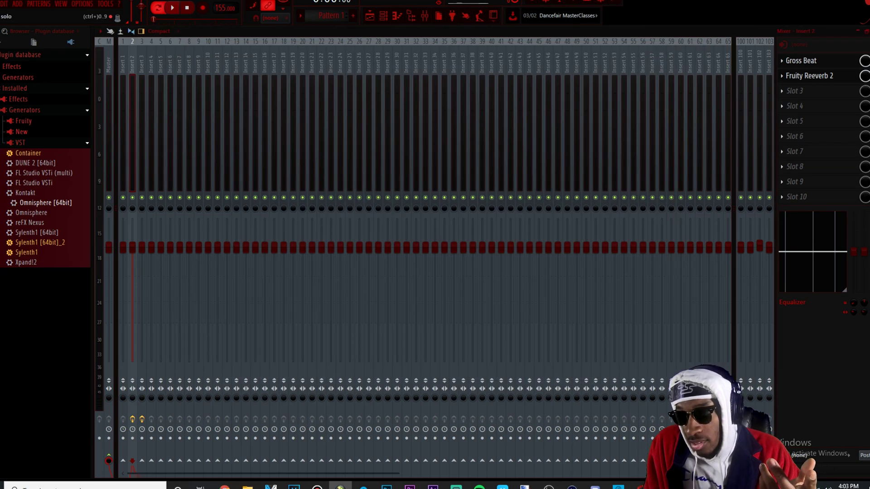
key("space")
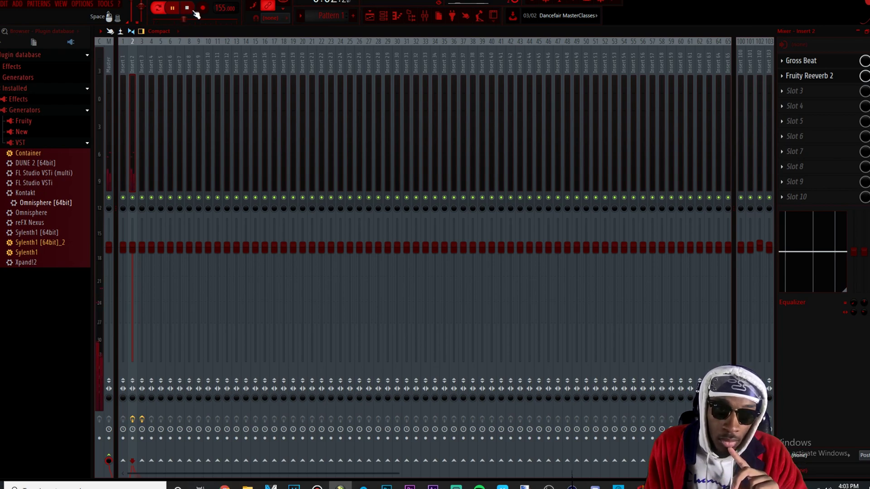
left_click(188, 9)
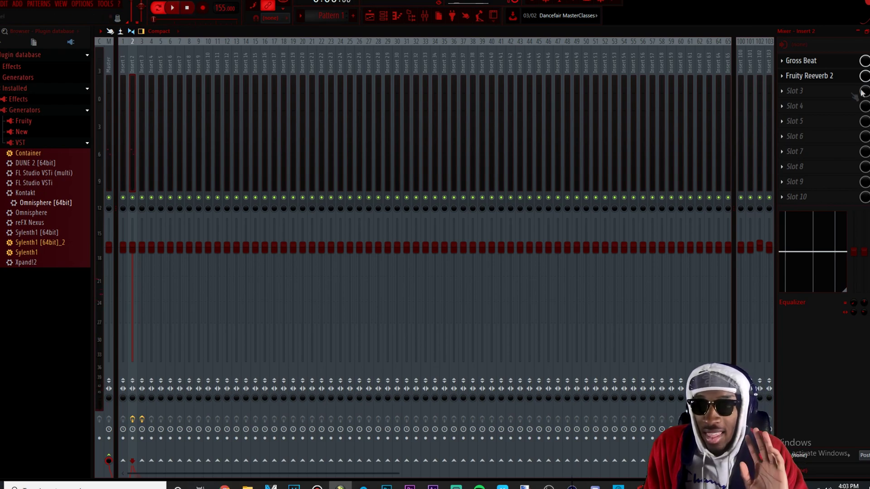
Reopen Omnisphere from the channel rack, load the Crushed Plastic Piano 2 patch and play the pattern.
left_click(370, 16)
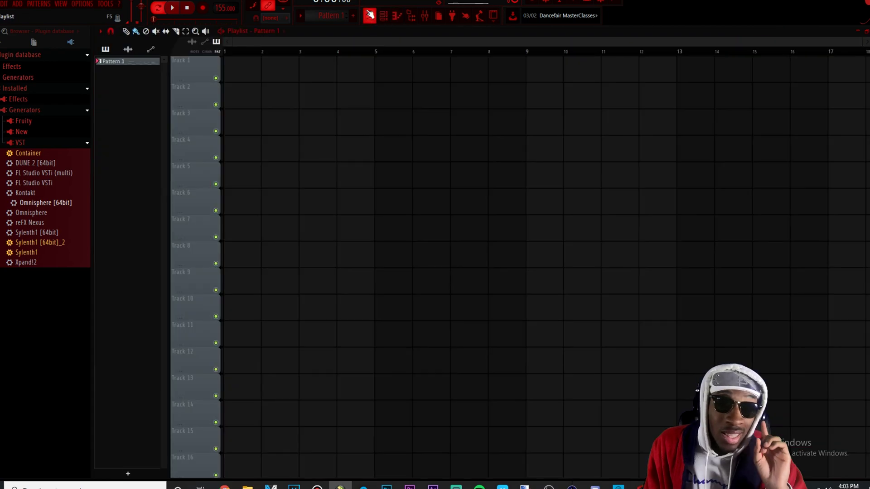
left_click(383, 16)
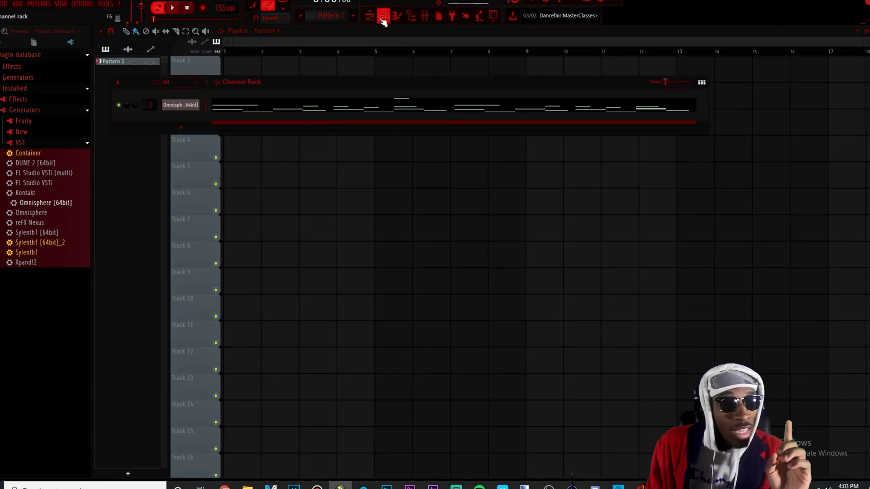
left_click(180, 105)
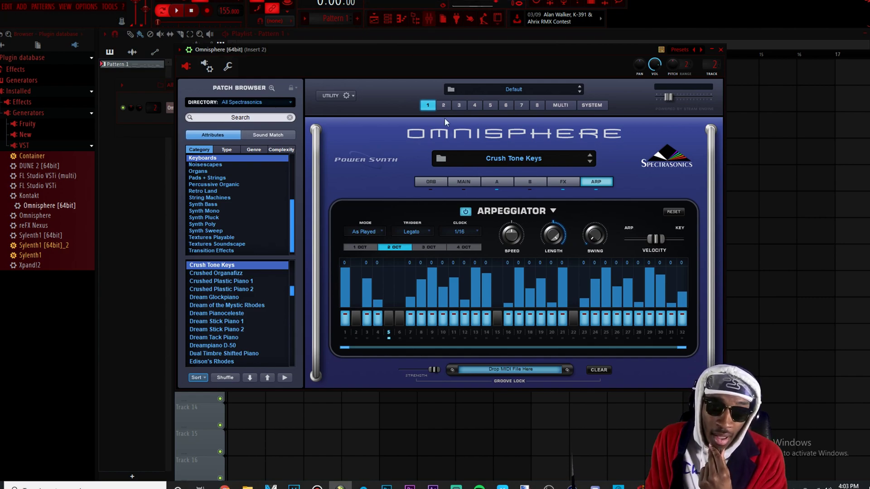
left_click(441, 158)
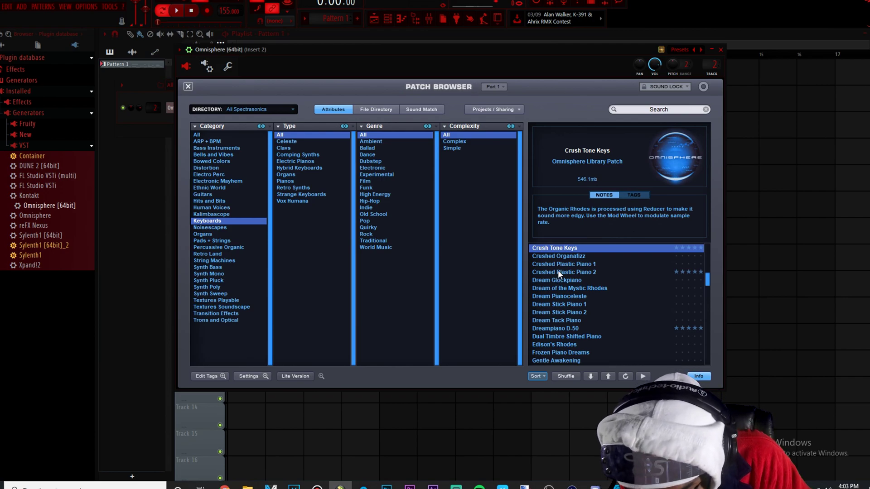
left_click(559, 272)
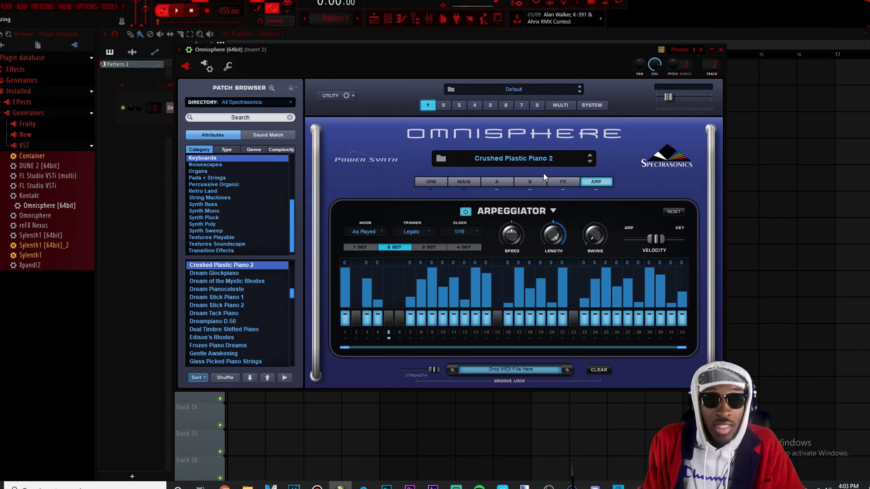
key("space")
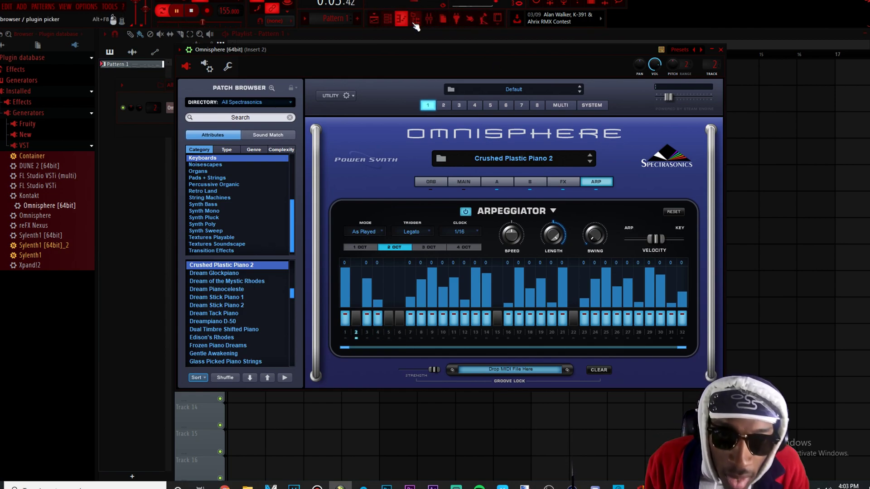
Inspect Fruity Reeverb 2 on mixer Insert 2 during playback, and stop the pattern from the channel rack view.
left_click(429, 18)
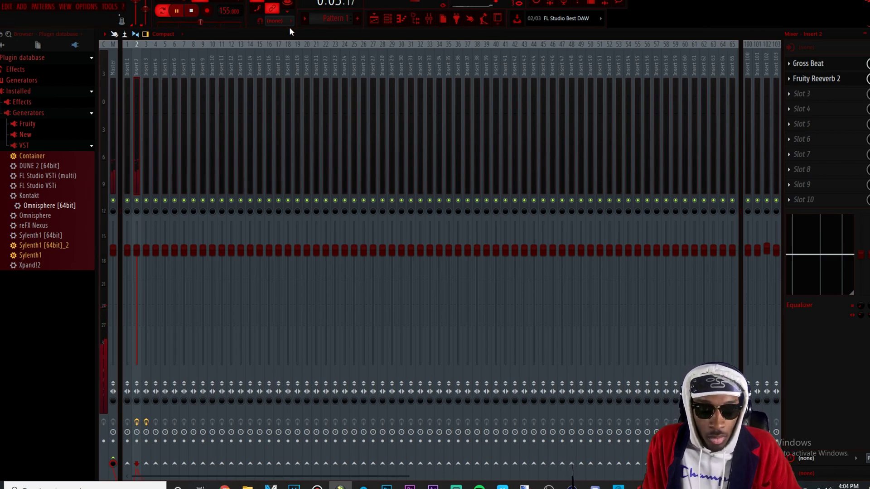
left_click(836, 78)
left_click(838, 80)
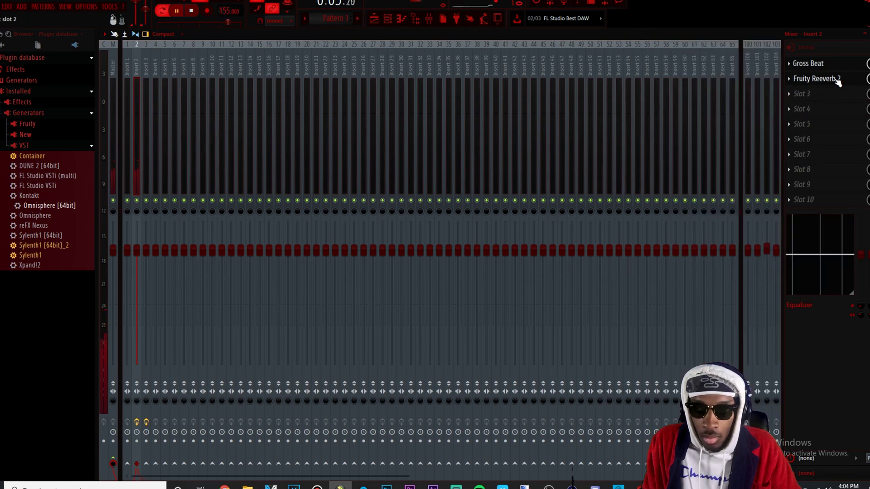
left_click(837, 80)
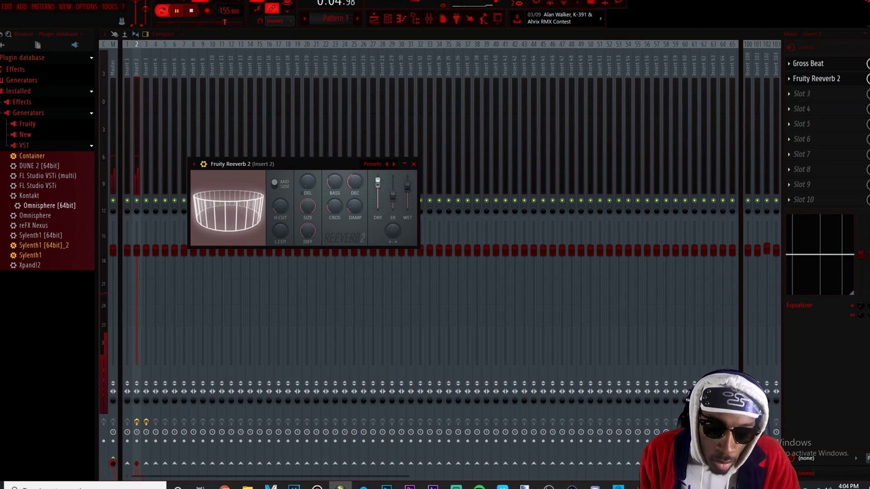
left_click(374, 19)
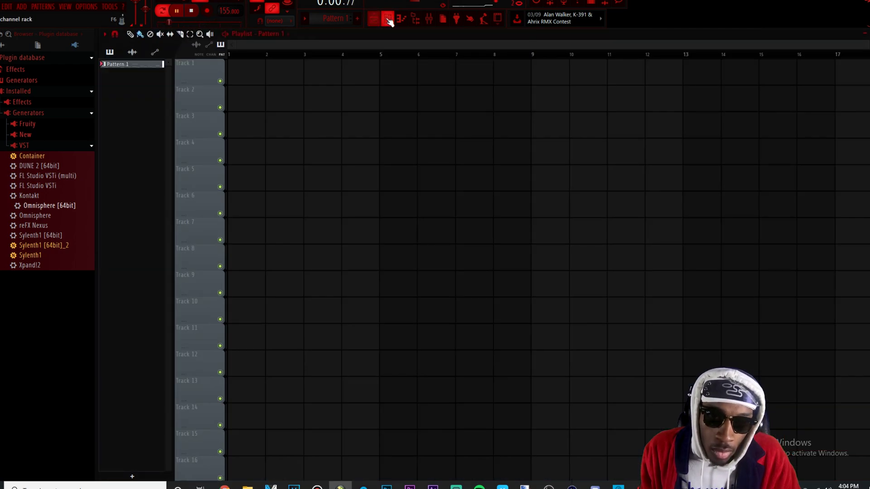
key("F6")
key("space")
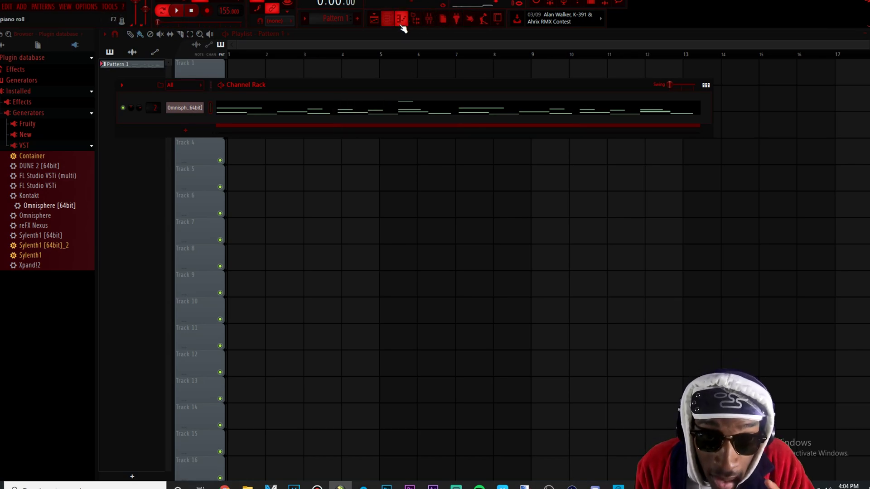
Add Fruity Phaser to effect slot 3 of mixer Insert 2.
key("F9")
left_click(800, 93)
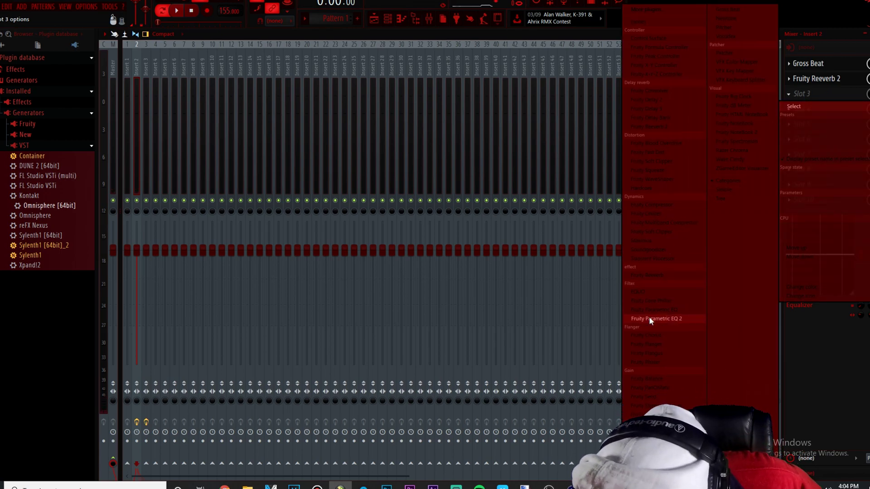
left_click(663, 344)
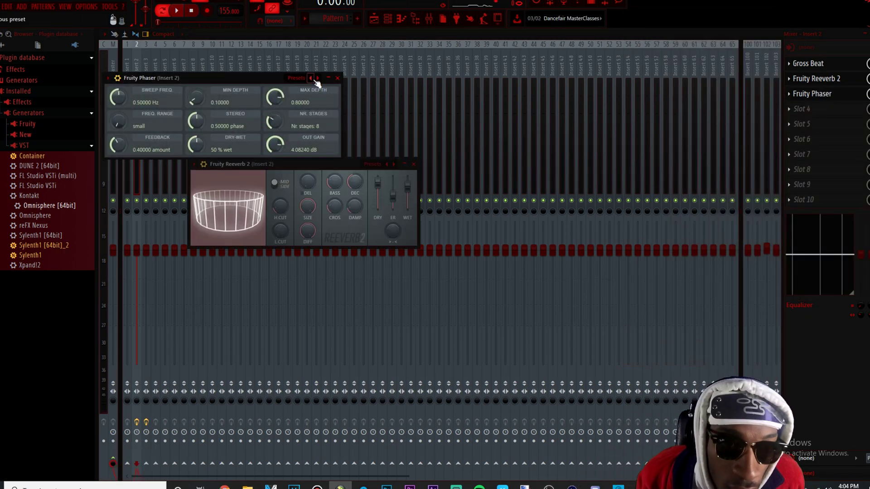
Step through the Fruity Phaser presets from Ambience to Aqua Nice while auditioning the pattern.
left_click(288, 78)
left_click(324, 82)
key("space")
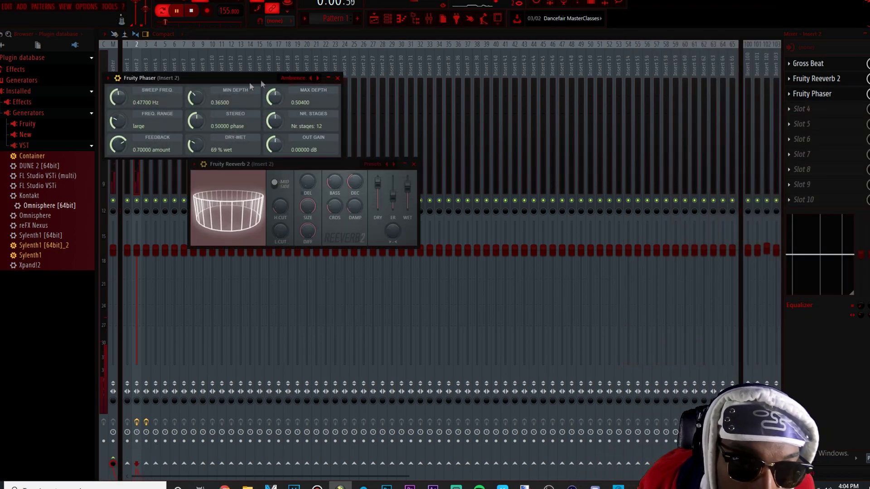
left_click(318, 78)
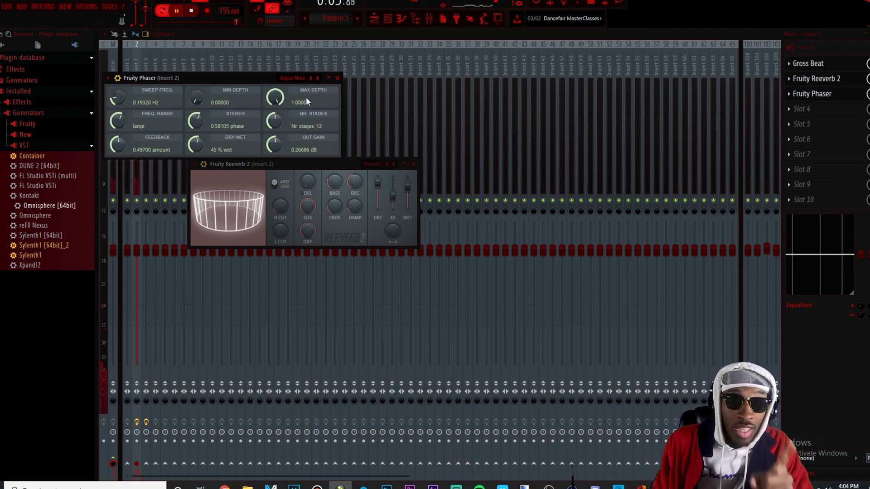
key("space")
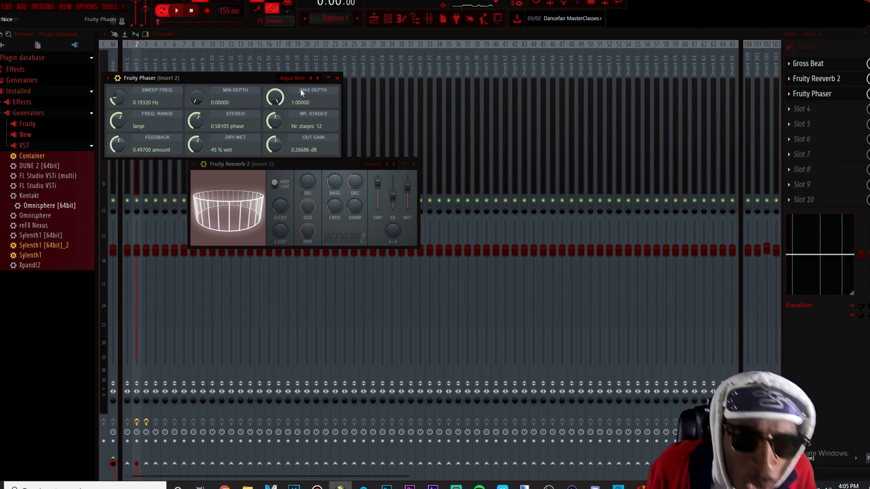
key("space")
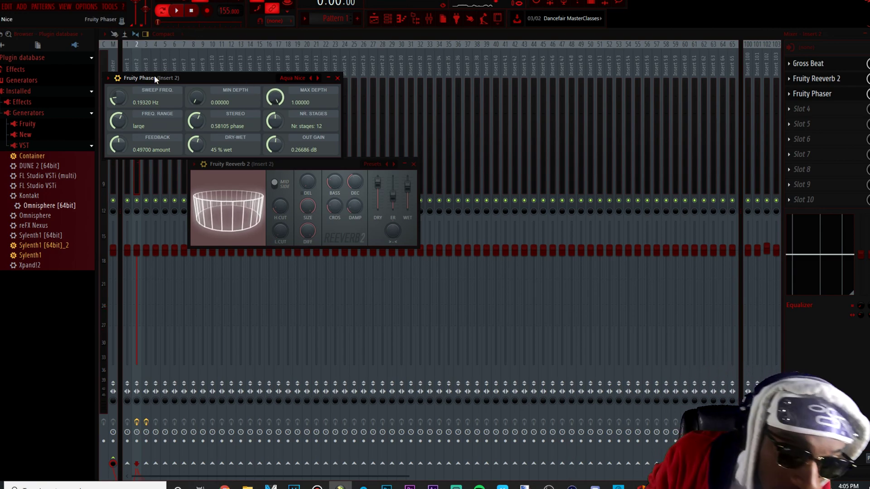
Check the melody in the piano roll, and load the Dreampiano D-50 patch from Omnisphere's Keyboards category.
left_click(380, 21)
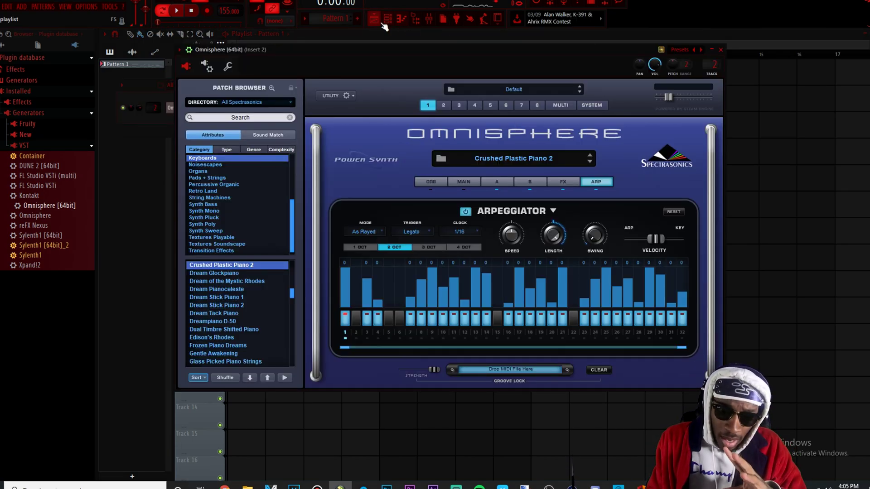
left_click(401, 20)
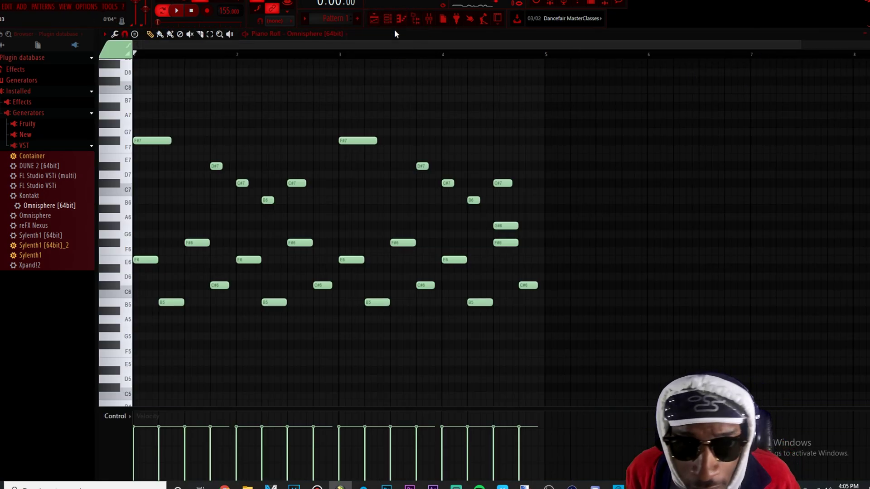
left_click(429, 19)
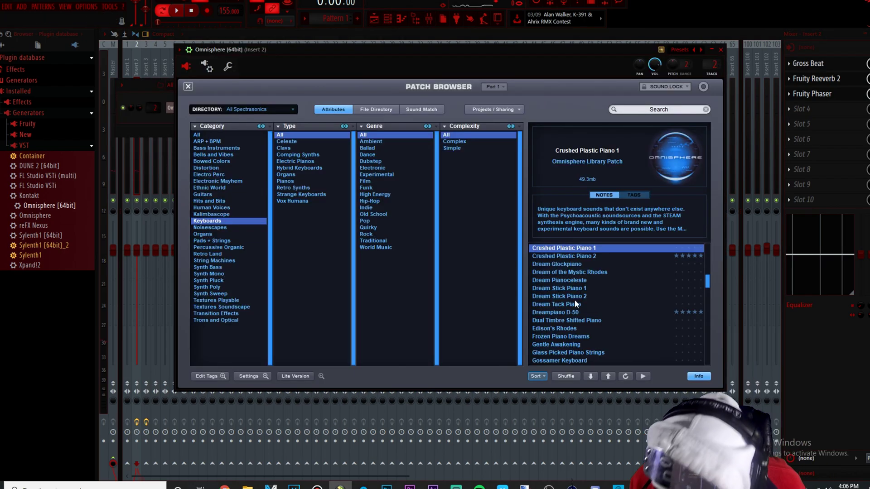
left_click(558, 311)
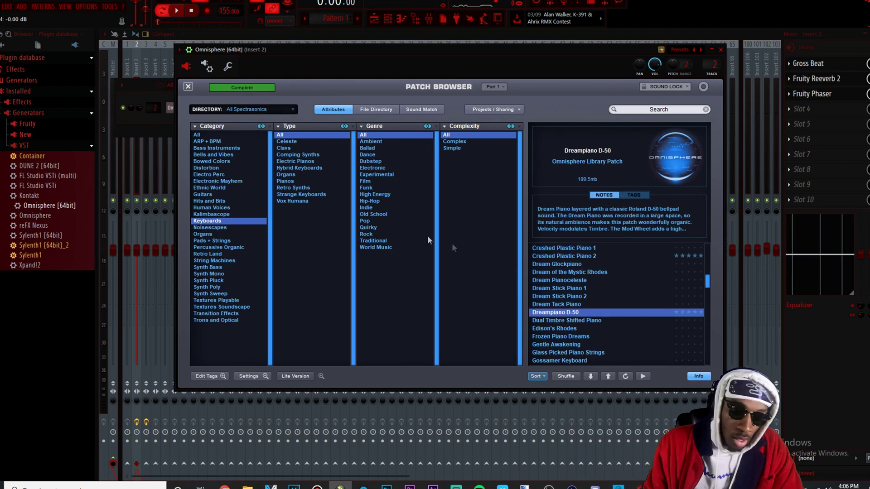
left_click(188, 86)
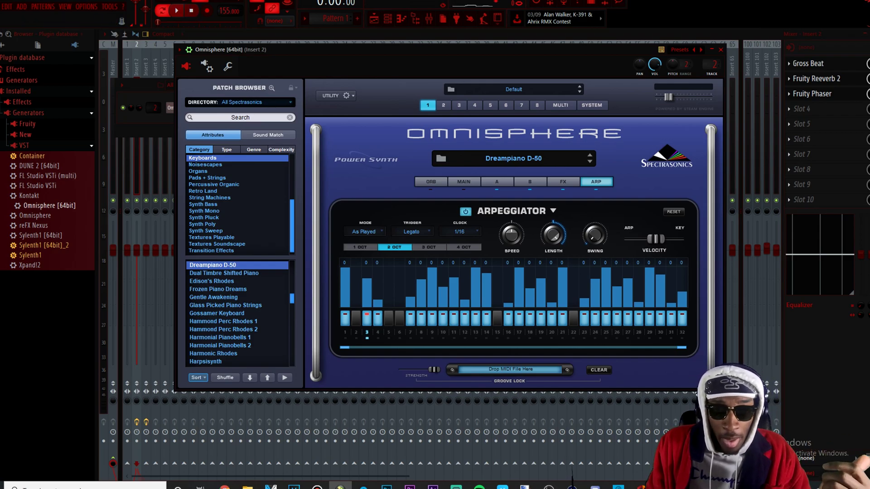
Open Gross Beat on mixer Insert 2 and play the Dreampiano D-50 pattern through it.
left_click(811, 64)
left_click(816, 78)
left_click(836, 65)
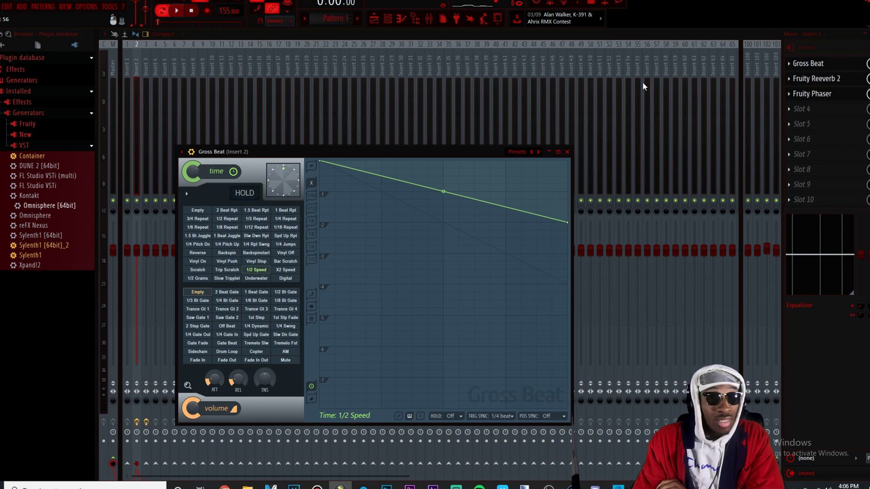
key("space")
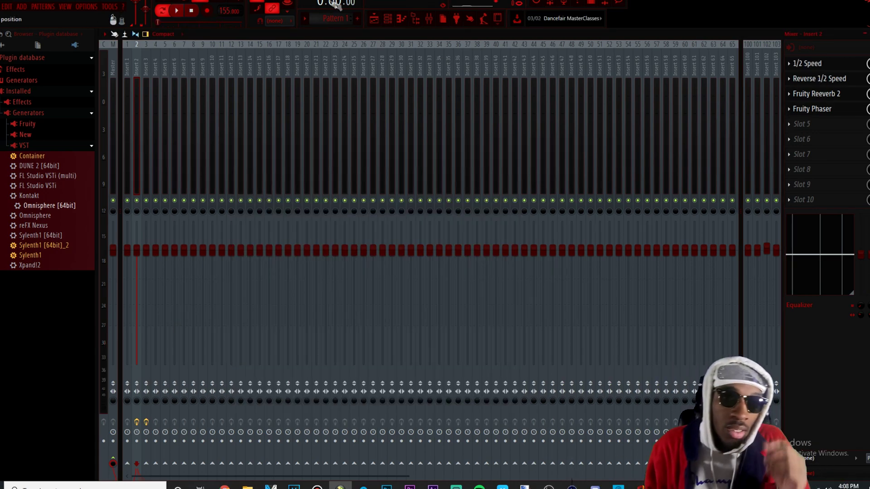
Reopen Omnisphere from the channel rack and load the Hammond Perc Rhodes 1 patch from the Keyboards category.
left_click(388, 19)
left_click(198, 111)
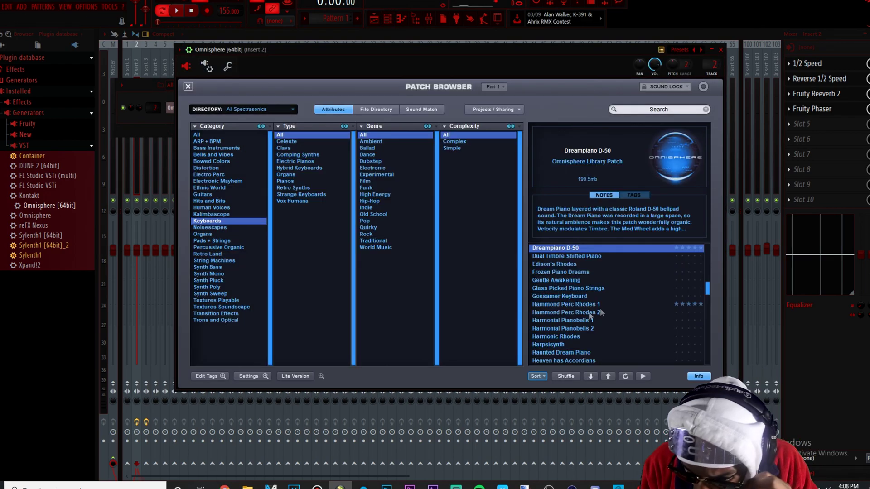
left_click(576, 304)
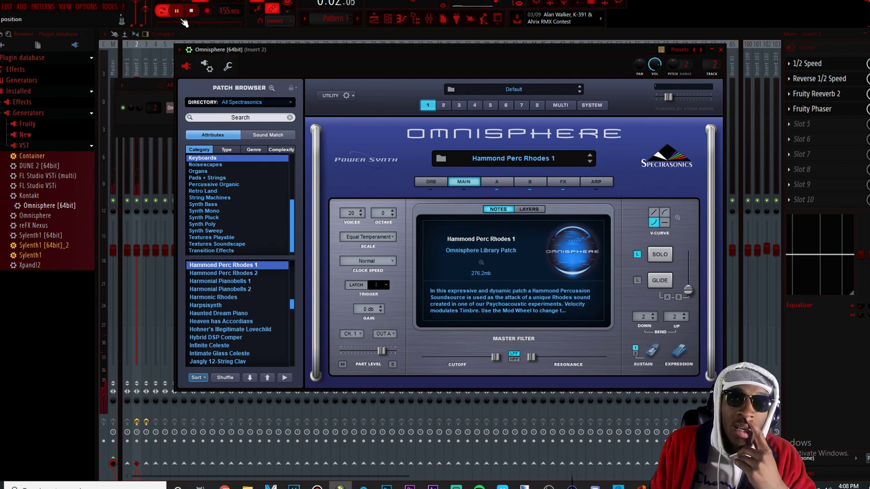
Set the Hammond Perc Rhodes 1 arpeggiator to 2 octaves with steps 2 and 5 off, and toggle the 1/2 Speed effect on Insert 2.
left_click(605, 183)
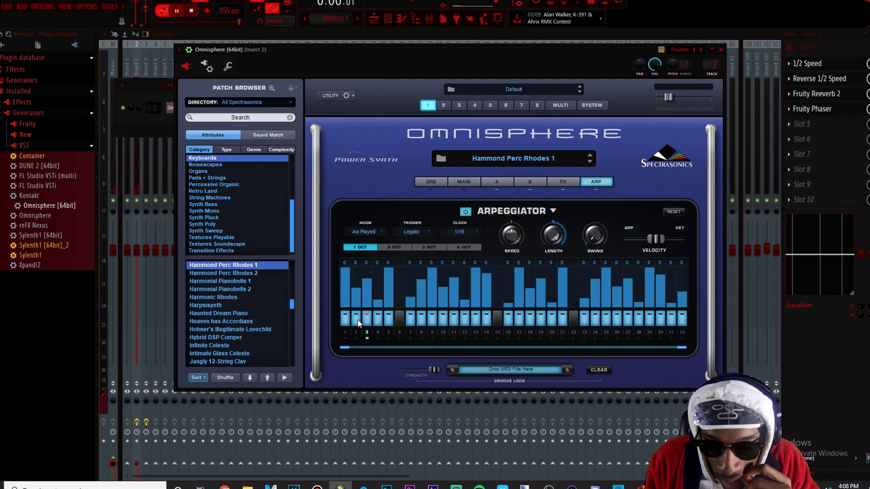
left_click(392, 317)
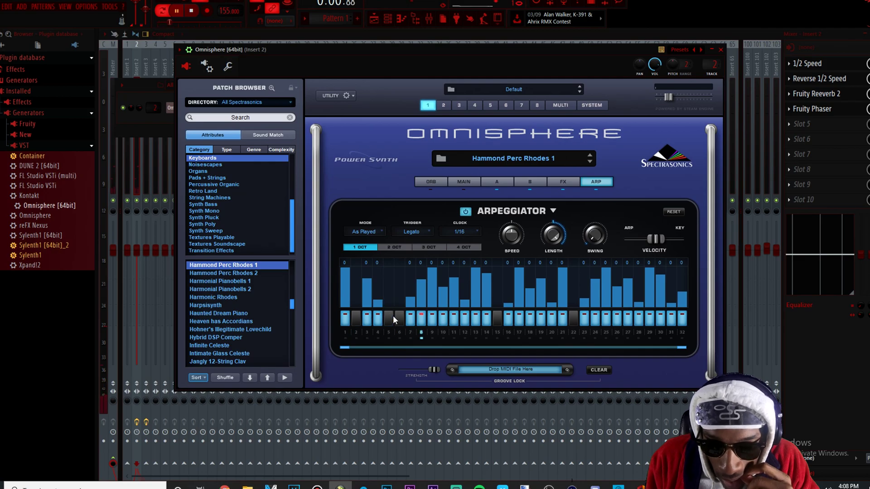
left_click(395, 248)
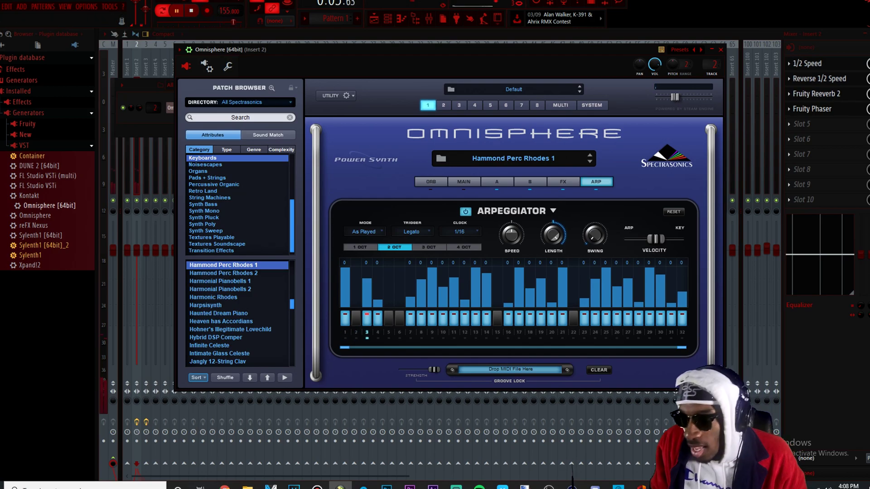
left_click(869, 63)
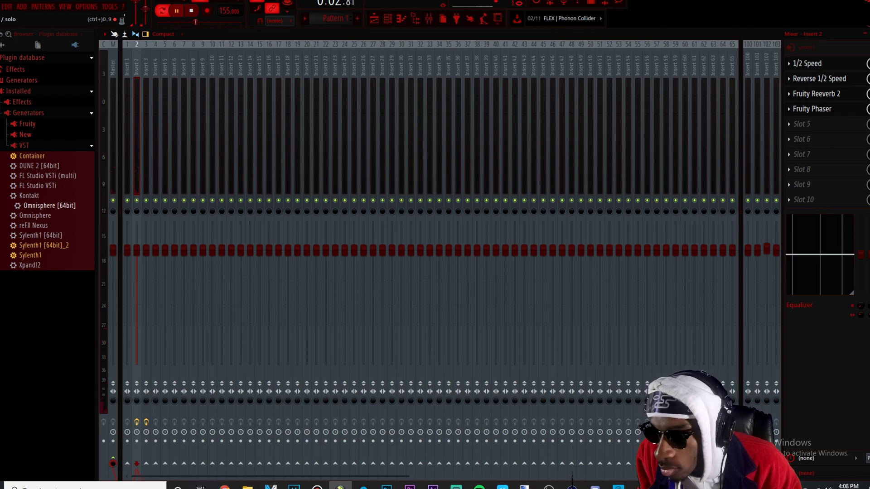
Raise the dry level of Fruity Reeverb 2 on mixer Insert 2 while the pattern plays, and stop playback.
left_click(829, 94)
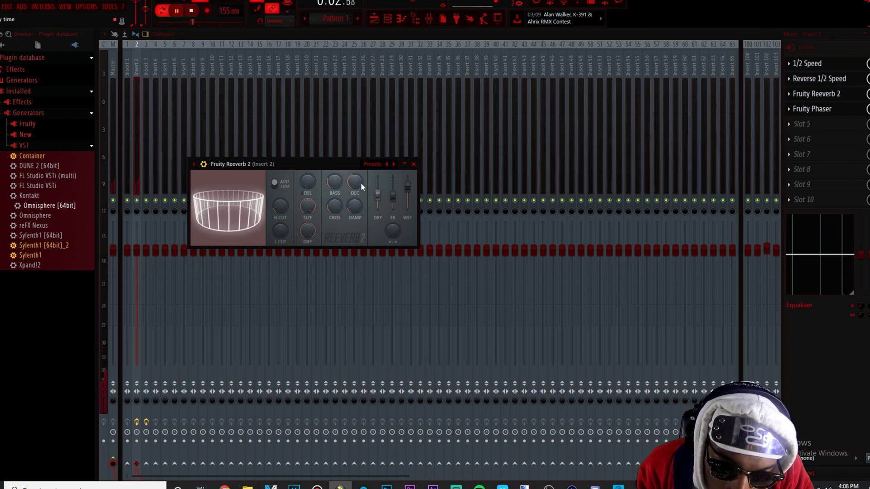
left_click_drag(378, 194, 408, 188)
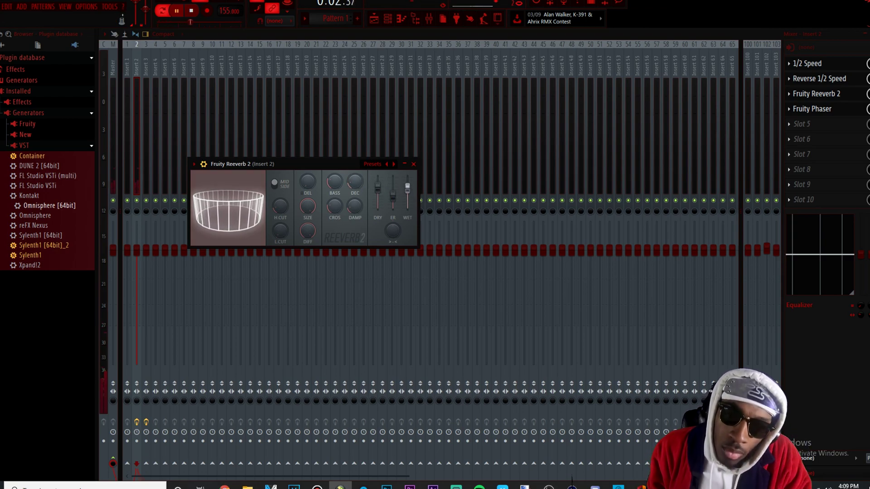
left_click(191, 11)
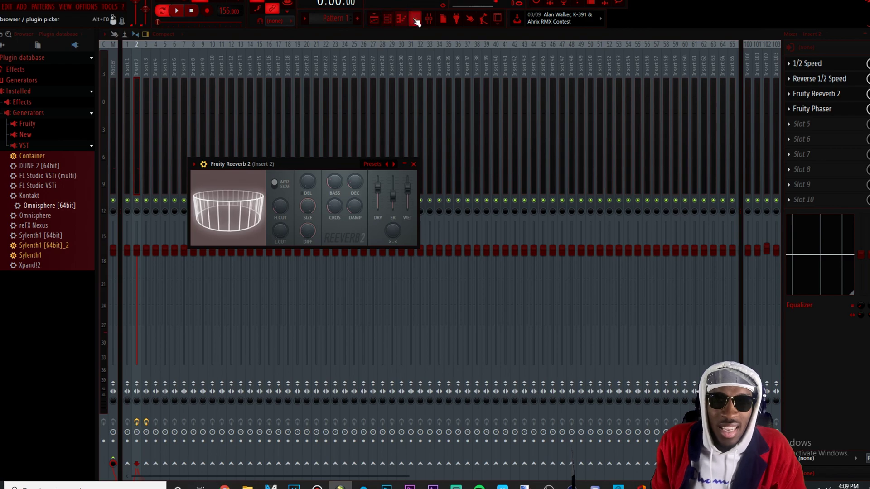
Reopen Omnisphere from the channel rack and expand its full patch browser from the main page.
left_click(398, 21)
left_click(198, 106)
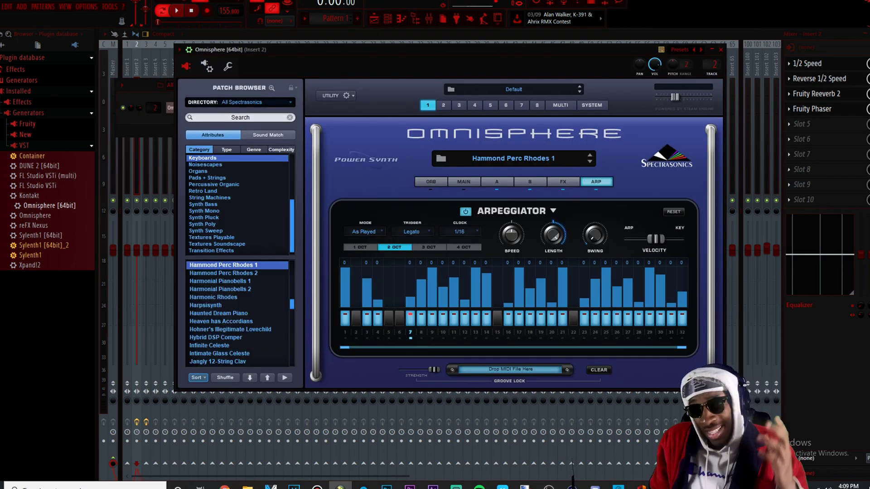
key("Escape")
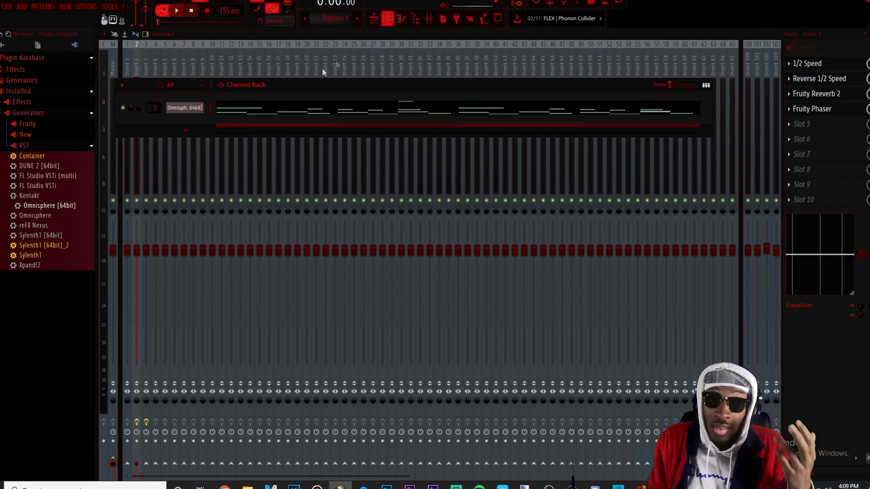
left_click(190, 108)
left_click(467, 181)
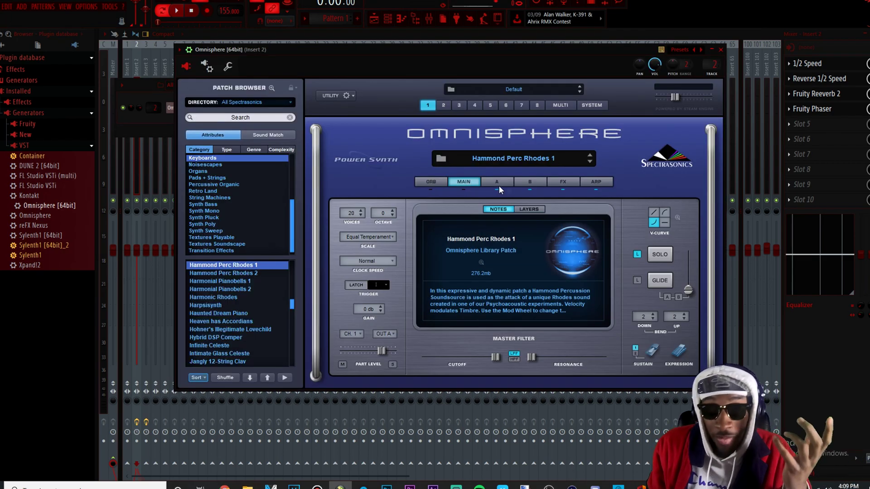
left_click(577, 246)
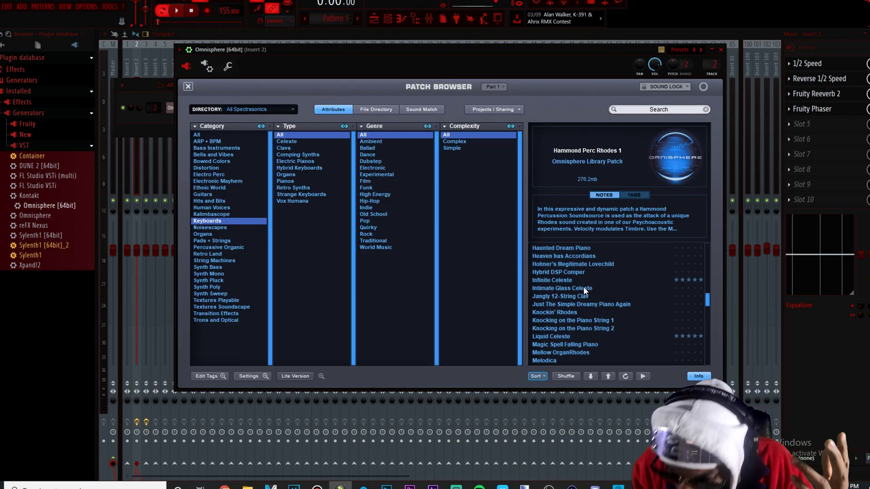
Audition the Infinite Celeste and Liquid Celeste patches in the Keyboards category, and load Liquid Celeste.
left_click(554, 279)
scroll(599, 335, "down", 1)
scroll(547, 328, "up", 2)
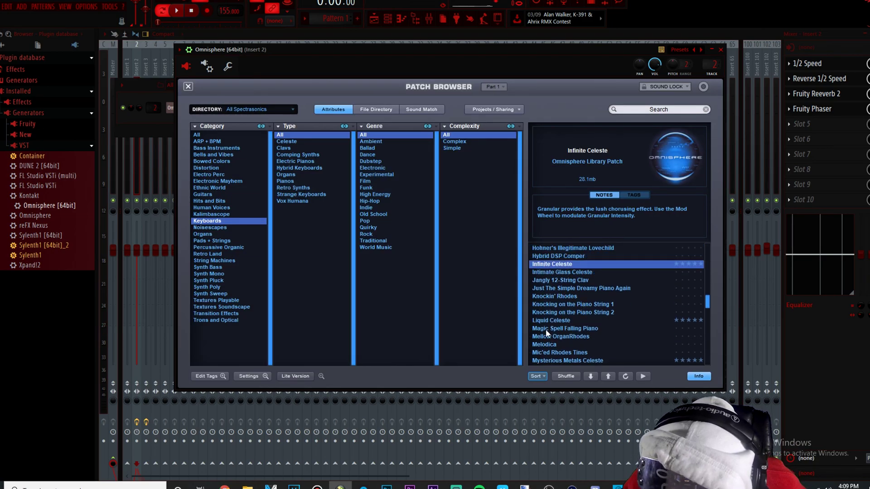
left_click(560, 319)
scroll(589, 299, "up", 2)
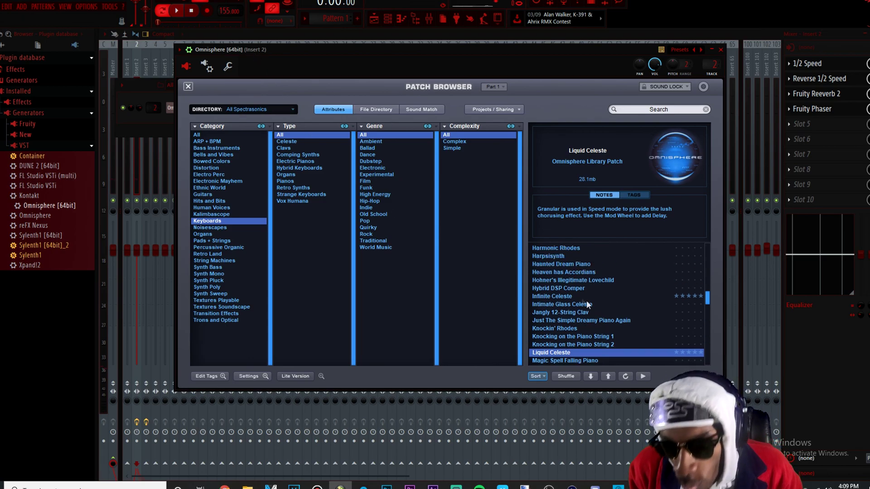
left_click(548, 296)
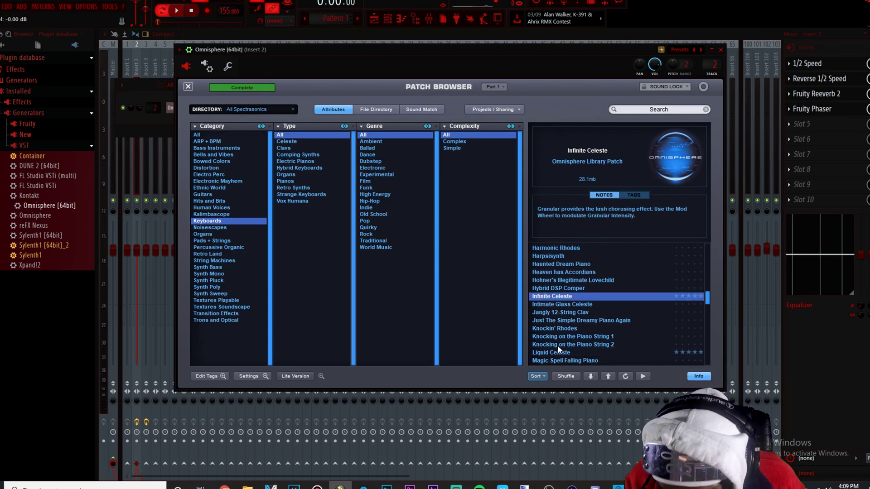
left_click(558, 352)
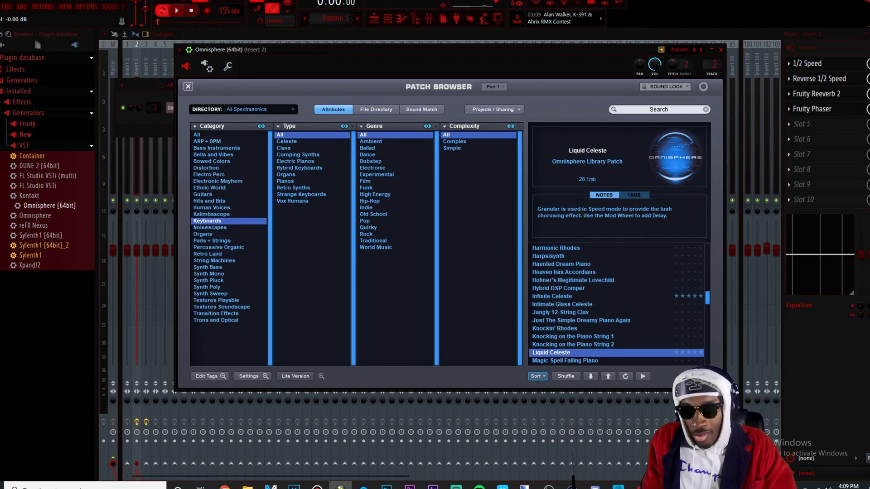
Play the pattern and set the Liquid Celeste arpeggiator to 2 octaves with steps 2 and 5 off.
left_click(177, 11)
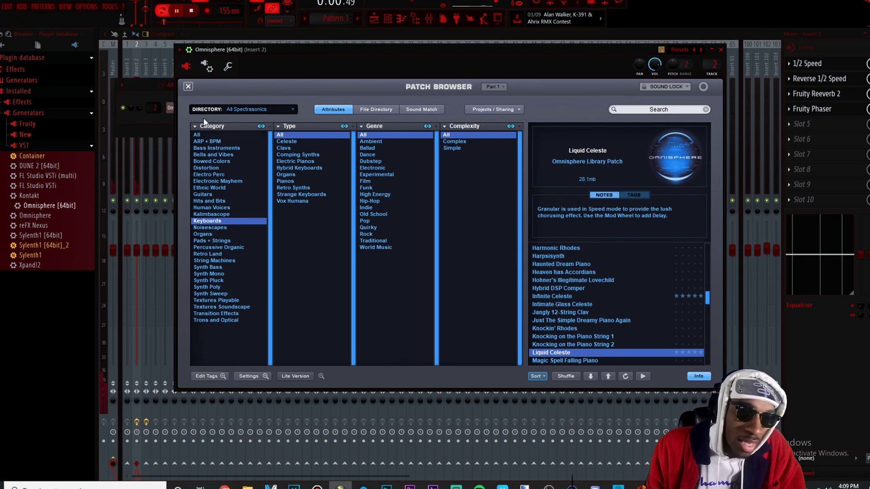
left_click(188, 86)
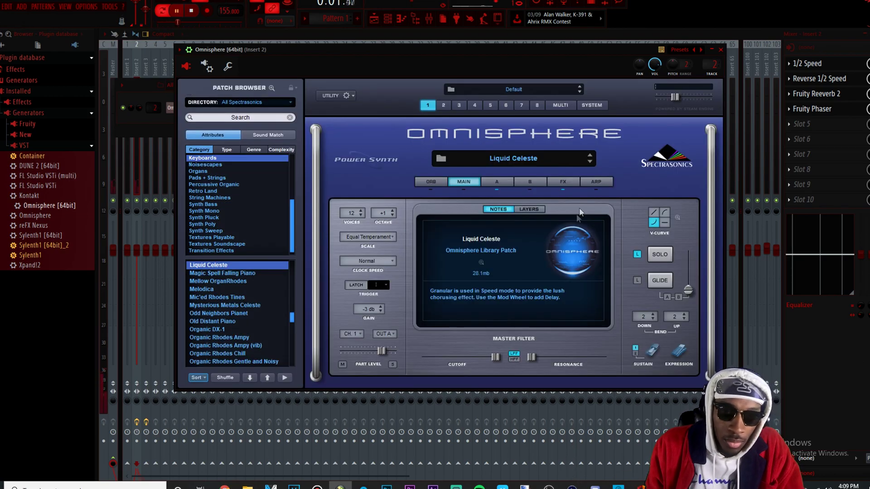
left_click(597, 182)
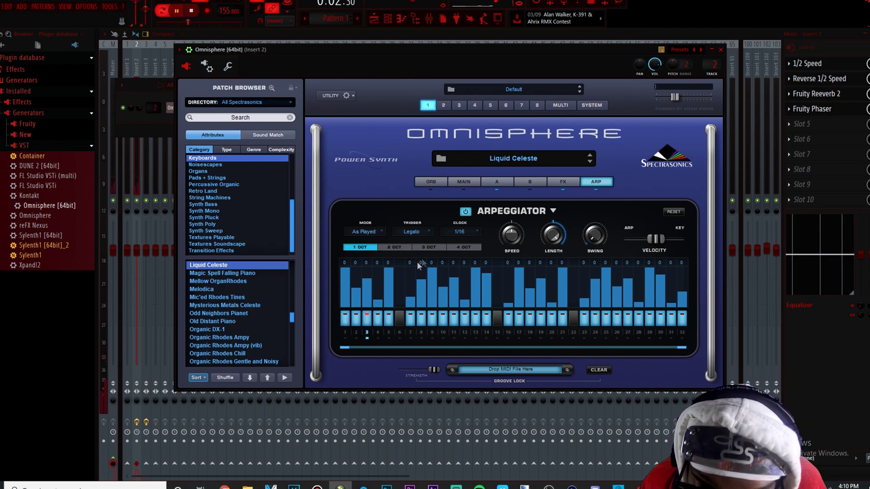
left_click(356, 319)
left_click(388, 319)
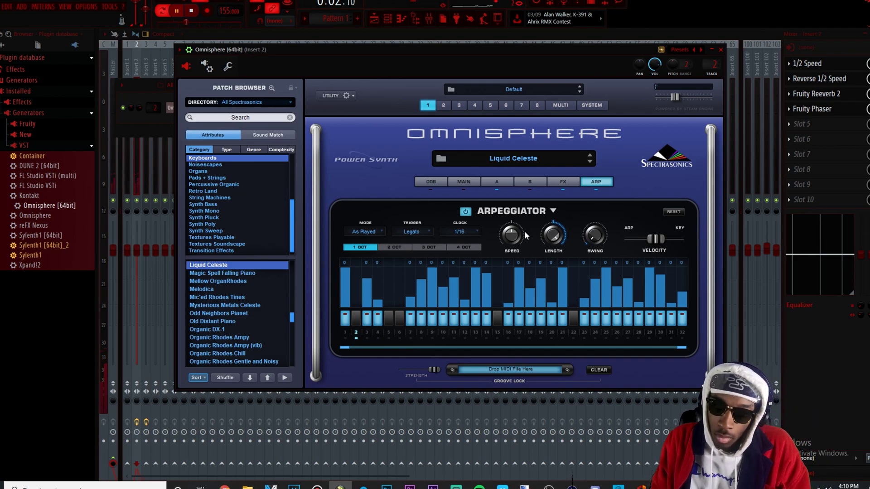
left_click(396, 248)
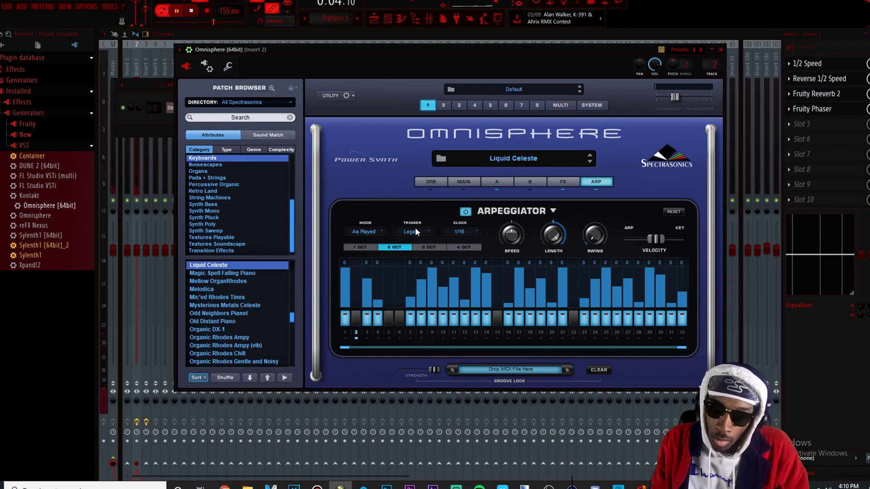
Load the Mysterious Metals Celeste patch from the Keyboards category and play the pattern with it.
left_click(466, 180)
left_click(583, 239)
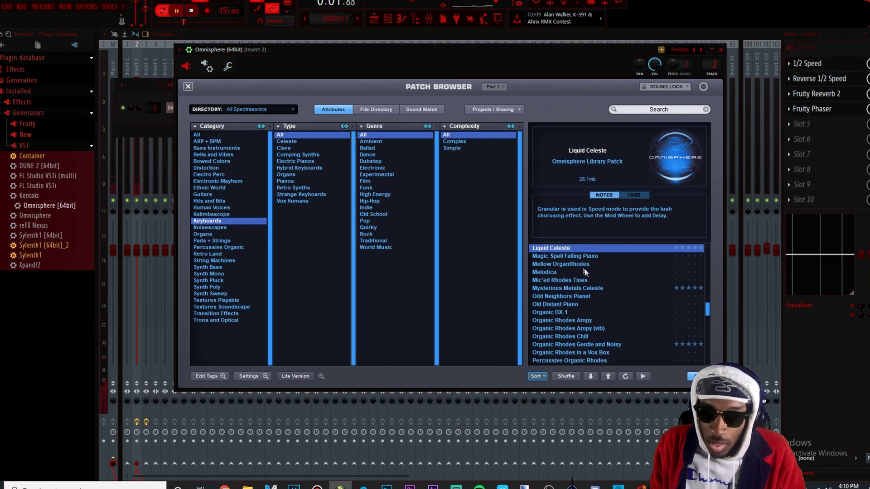
left_click(191, 10)
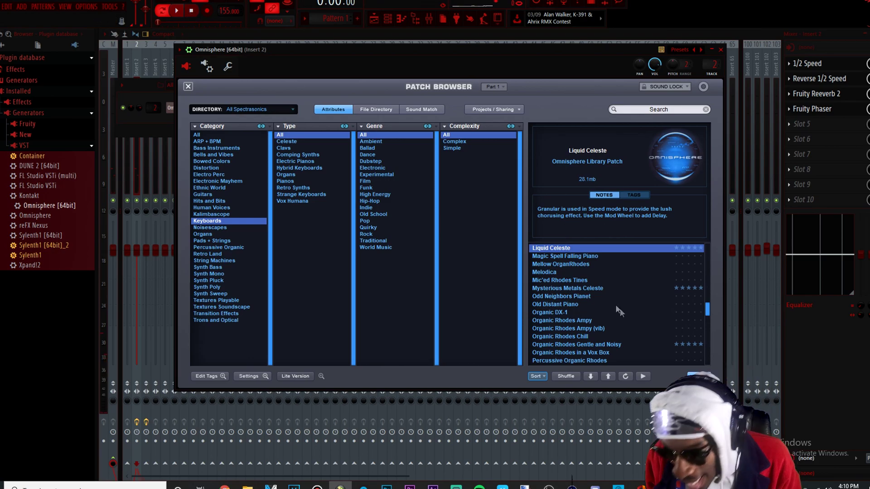
left_click(571, 289)
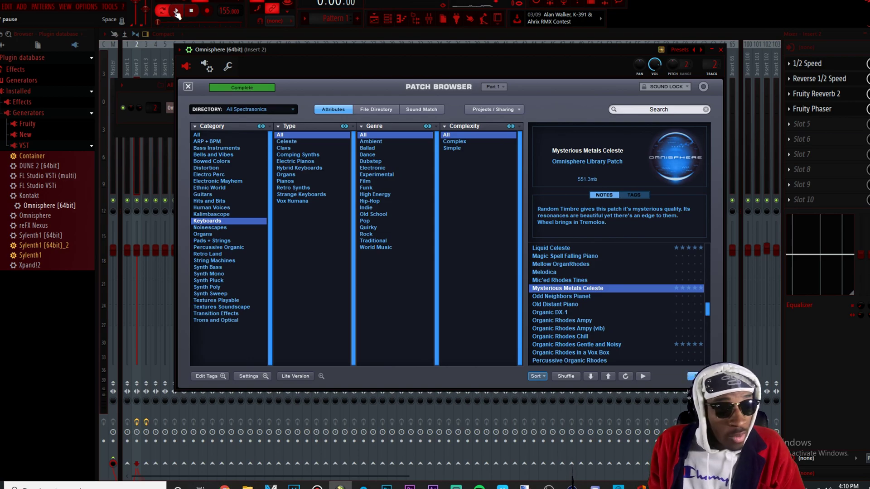
left_click(188, 86)
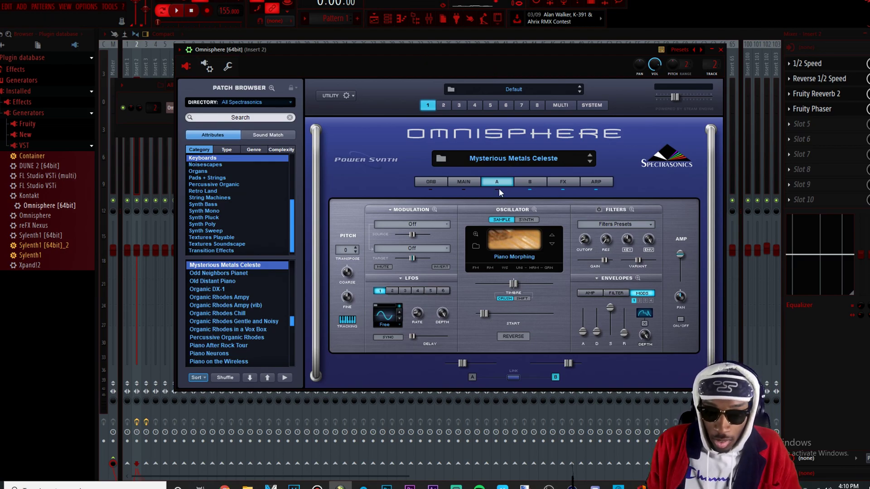
left_click(183, 14)
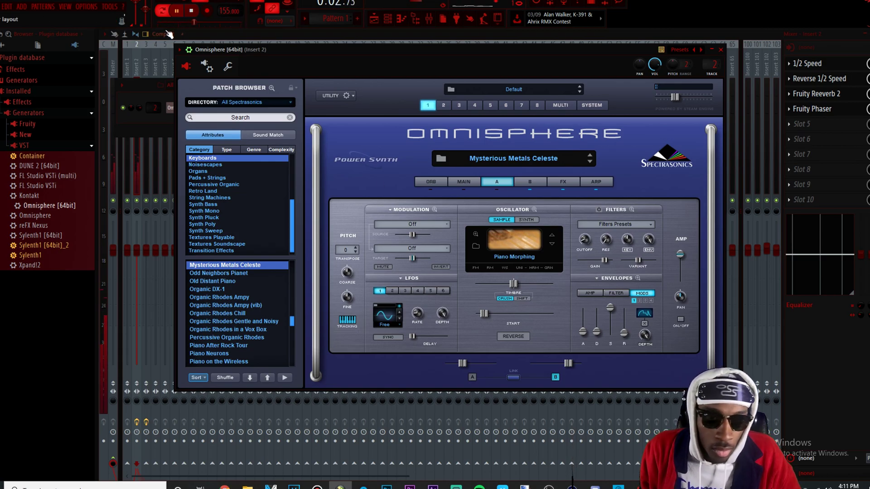
left_click(191, 11)
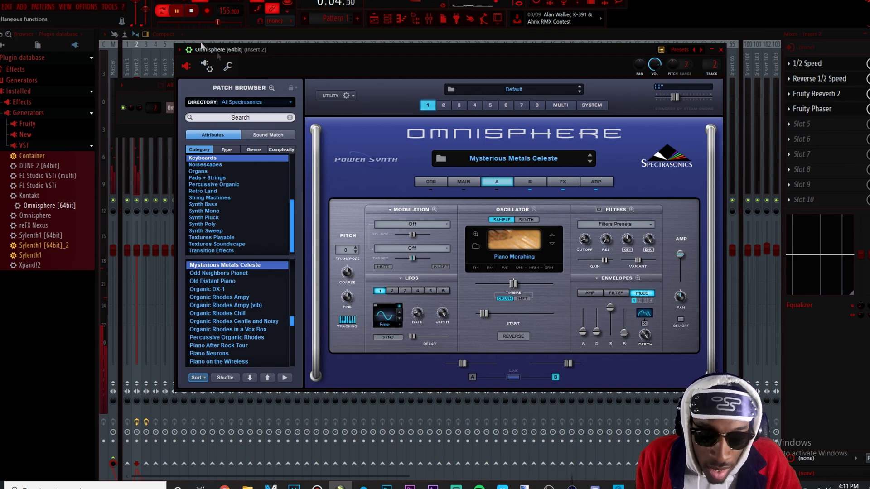
Load the Organic Rhodes Gentle and Noisy patch from the Keyboards category and browse the patches further down.
left_click(463, 181)
left_click(546, 250)
scroll(603, 316, "down", 1)
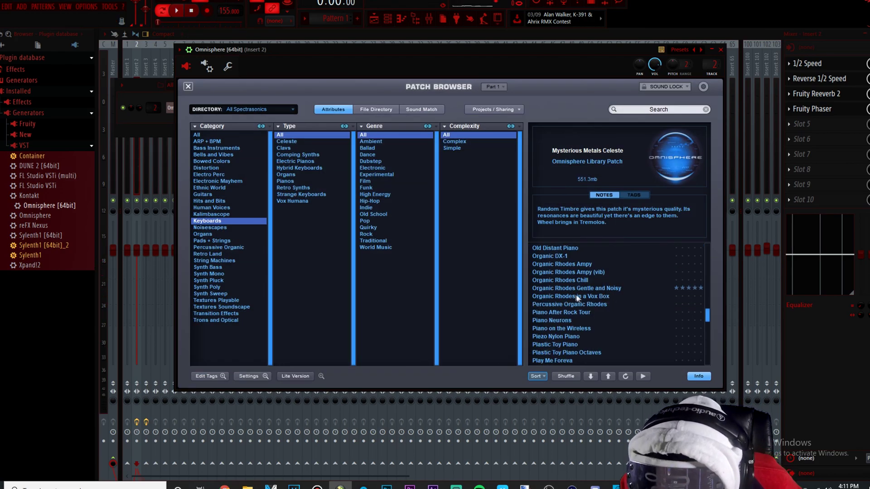
left_click(577, 287)
scroll(595, 304, "down", 5)
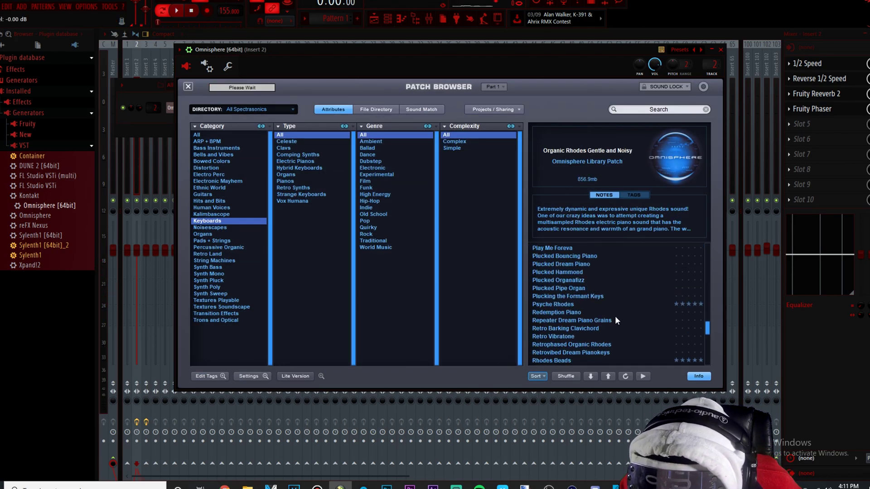
Listen to the pattern through the Insert 2 effects, show the channel rack, and stop playback.
key("space")
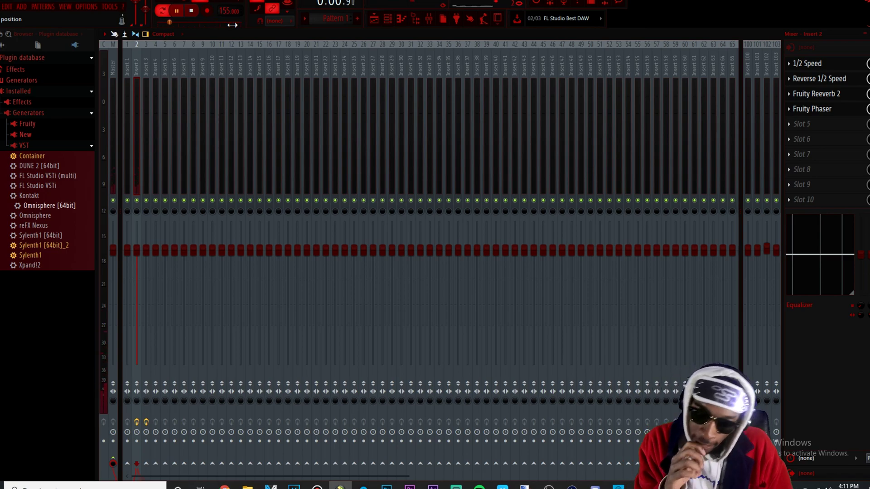
left_click(388, 19)
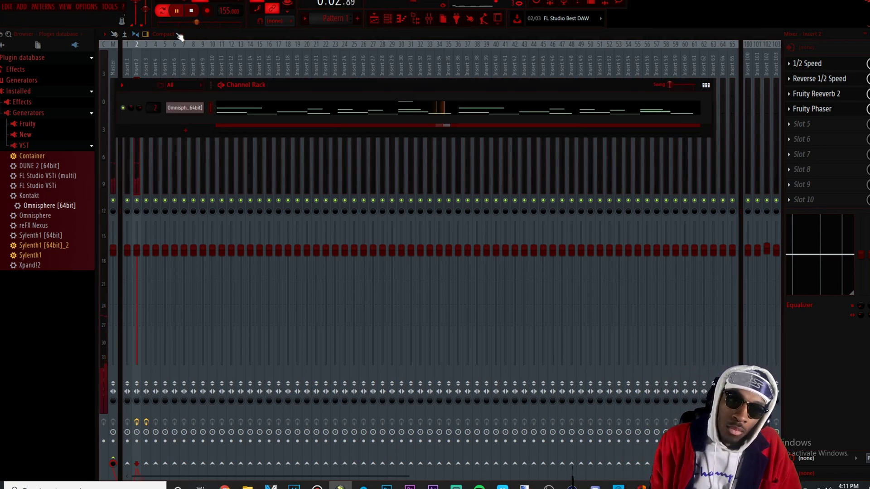
left_click(192, 12)
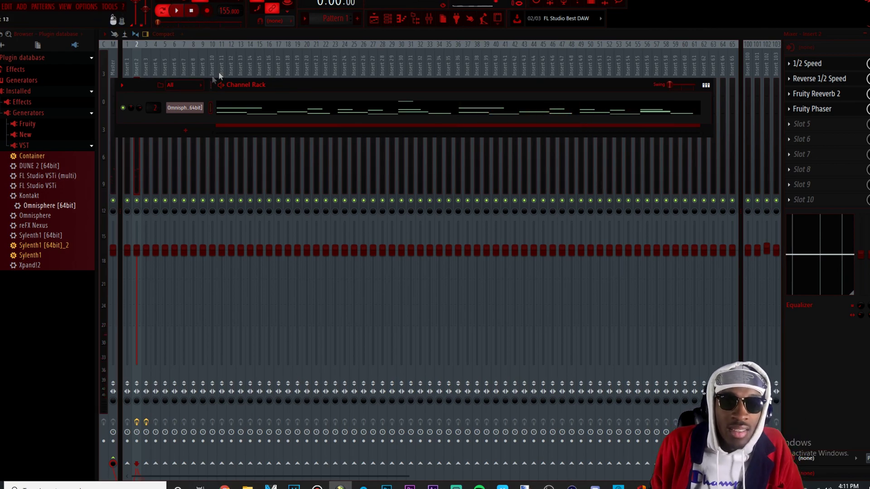